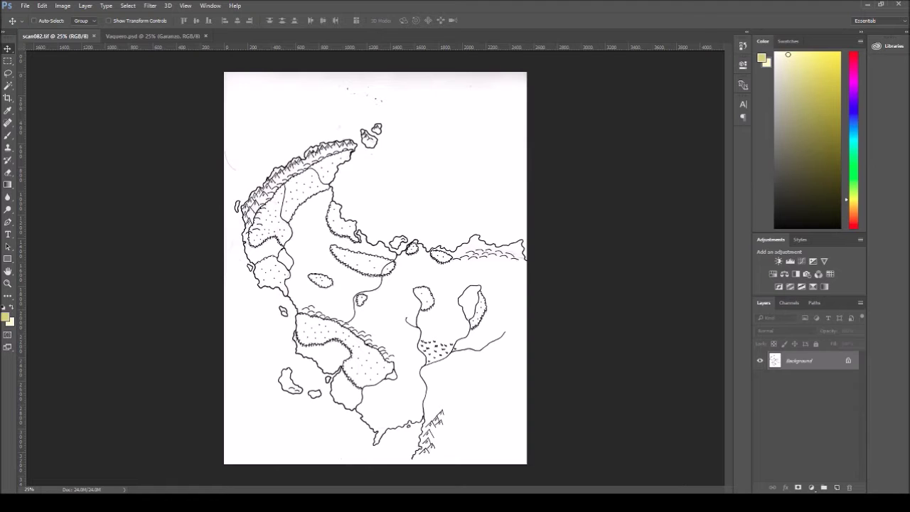
# Examine the finished Vaquero.psd map by toggling its Water and Dry layers, and return to the scan082.tif document.
pyautogui.hotkey('ctrl', 'Tab')
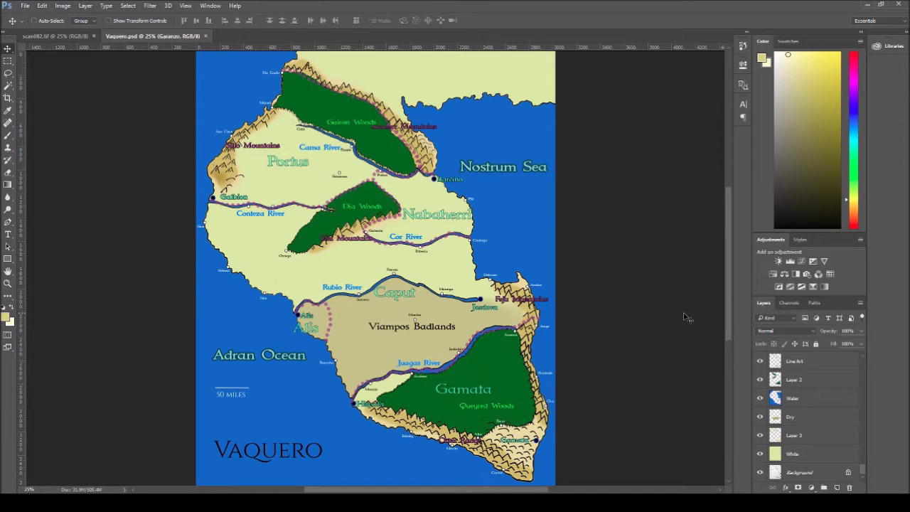
pyautogui.click(760, 398)
pyautogui.click(760, 417)
pyautogui.click(761, 398)
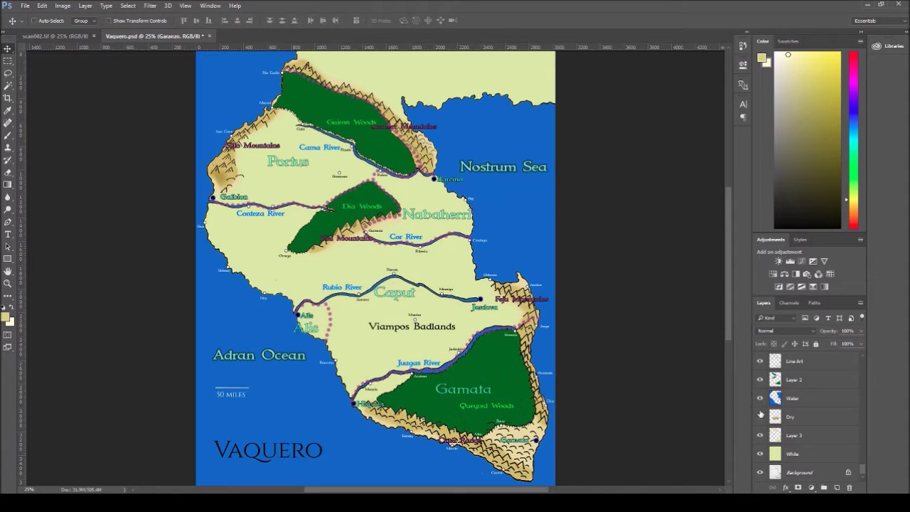
pyautogui.click(760, 417)
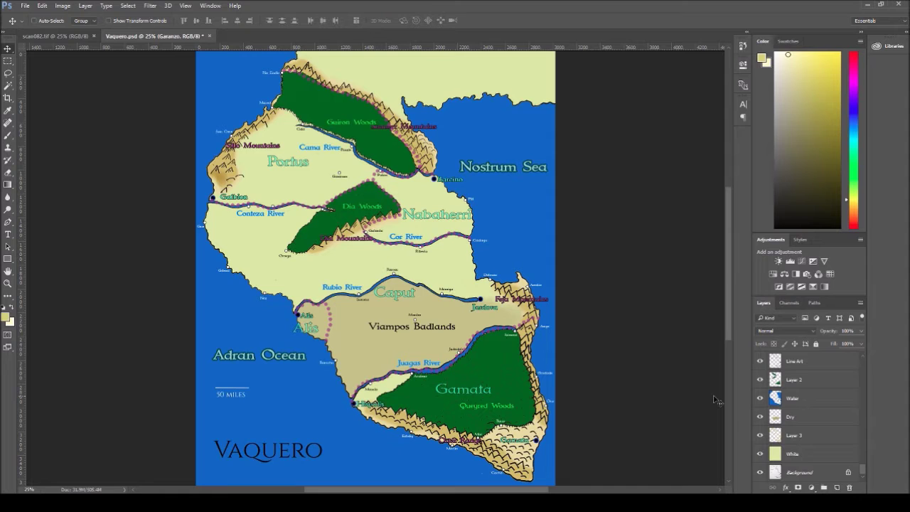
pyautogui.click(79, 36)
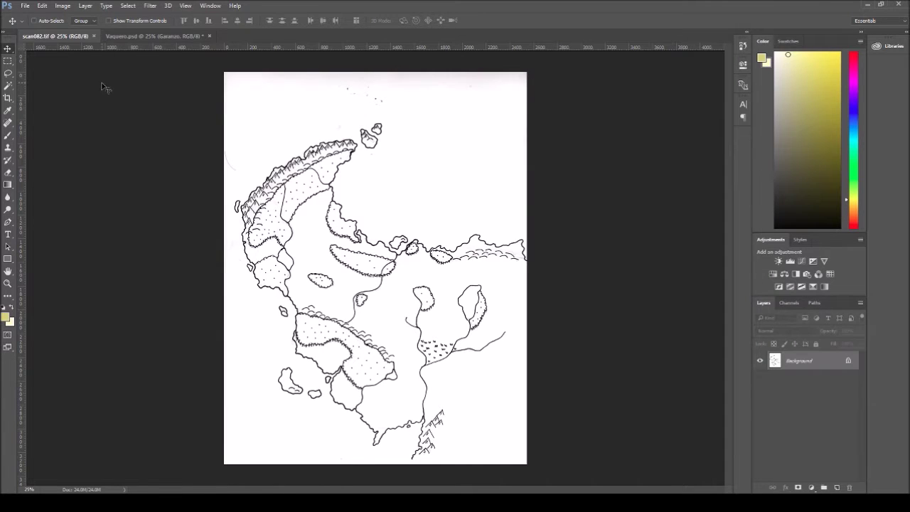
# Crop the scan to the map drawing, cutting off the shaded strip along the paper's upper edge.
pyautogui.click(8, 61)
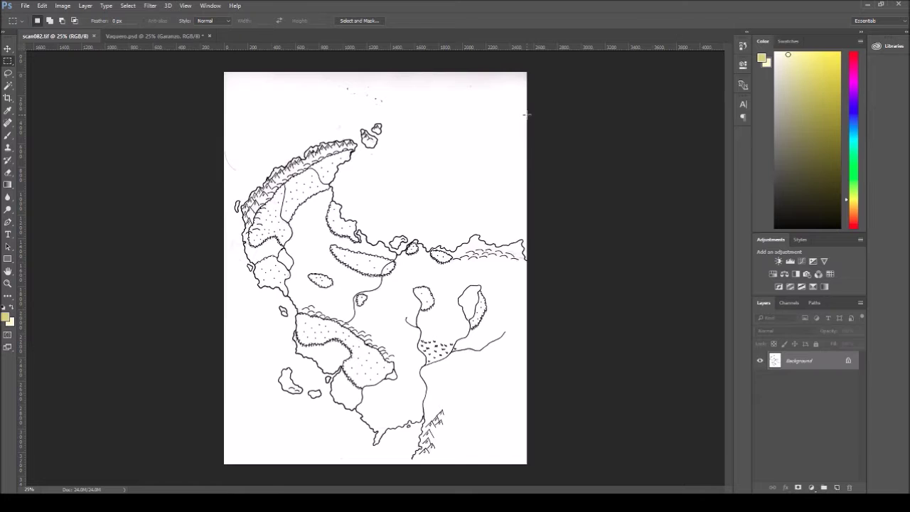
pyautogui.moveTo(527, 111); pyautogui.dragTo(231, 459)
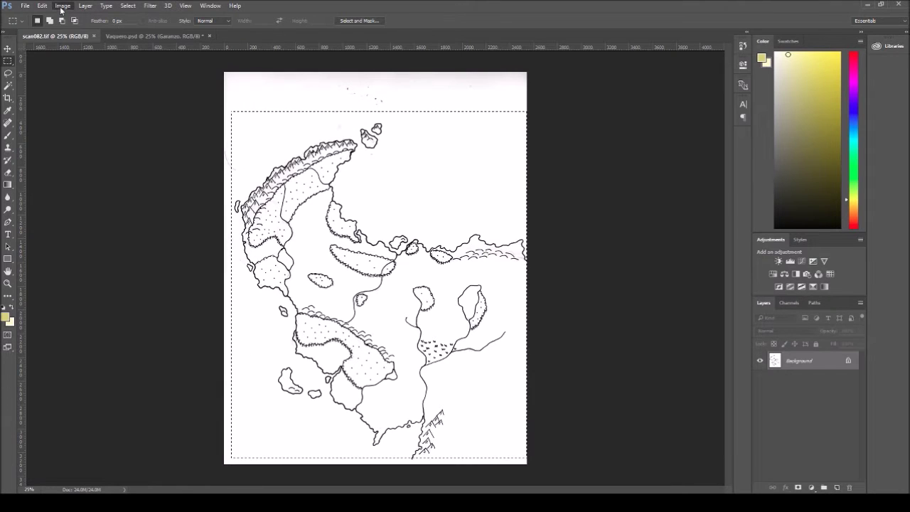
pyautogui.click(75, 109)
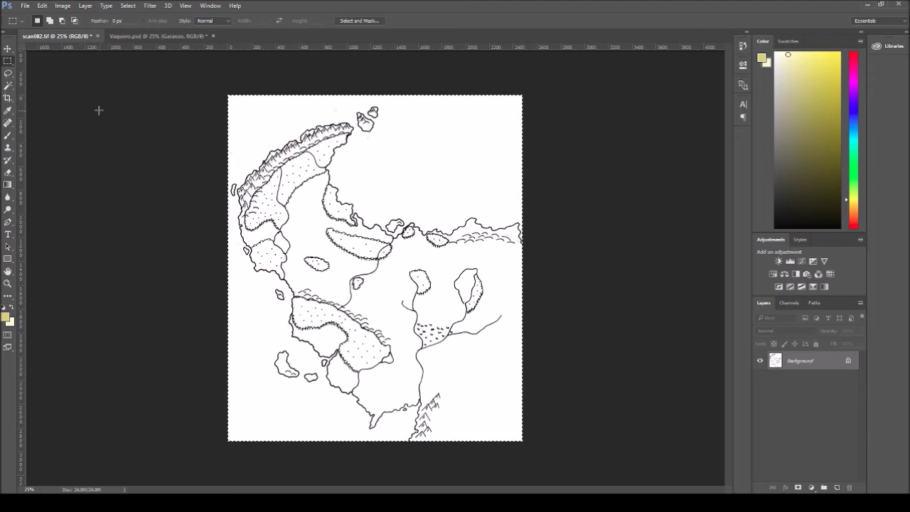
# Duplicate the scanned background as a layer named Line Art and delete the original Background layer.
pyautogui.click(544, 157)
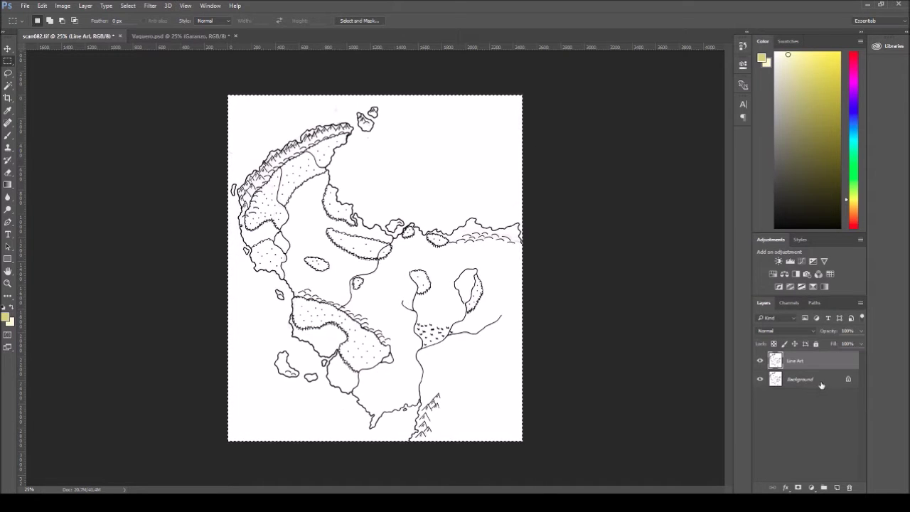
pyautogui.moveTo(821, 384); pyautogui.dragTo(849, 488)
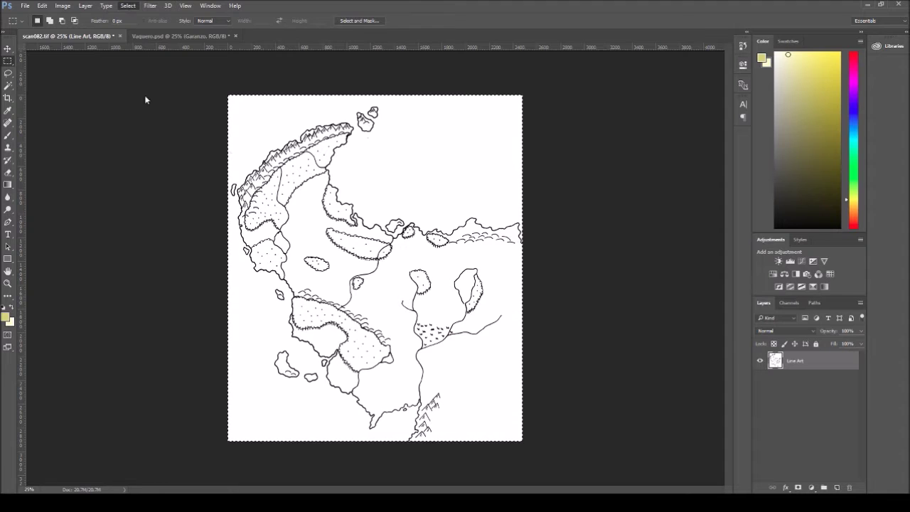
# Sample the white paper colour, select all matching areas on the Line Art layer, delete them and clear the selection.
pyautogui.press('i')
pyautogui.click(386, 310)
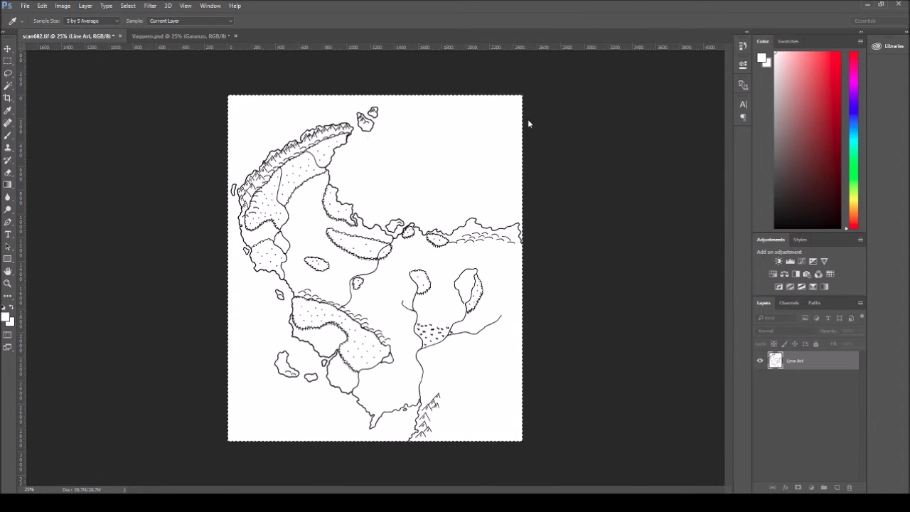
pyautogui.press('m')
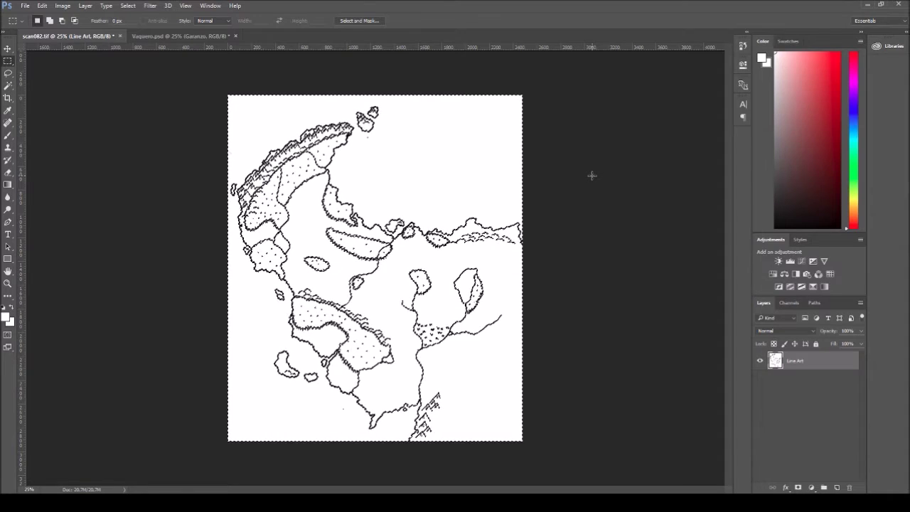
pyautogui.press('Delete')
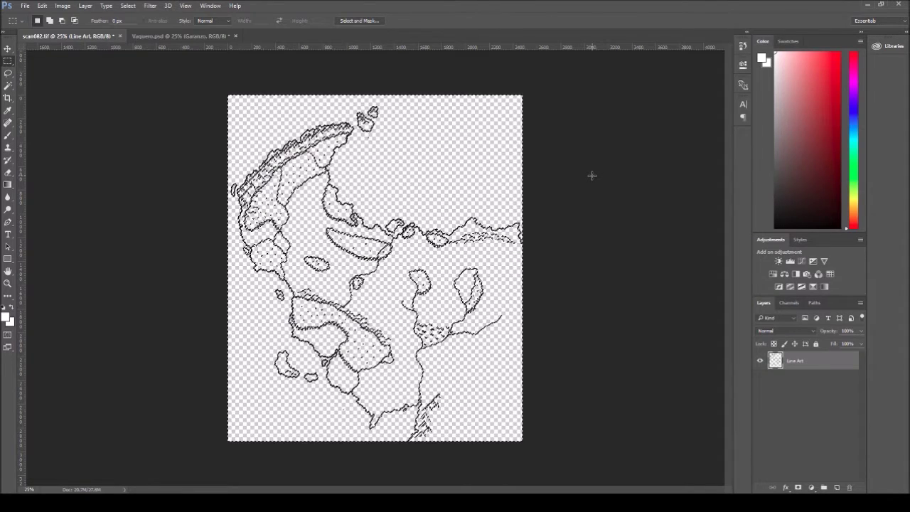
pyautogui.hotkey('ctrl', 'd')
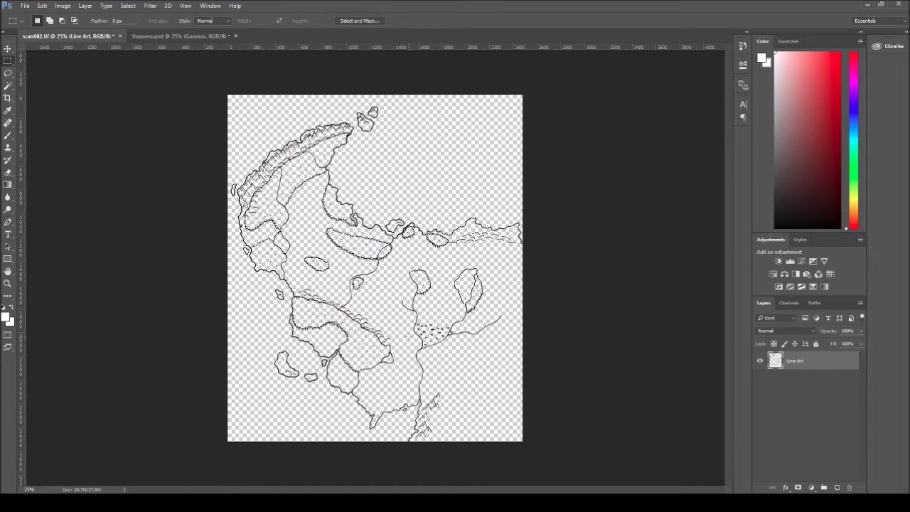
# Create a new layer above Line Art and name it Ocean.
pyautogui.click(837, 488)
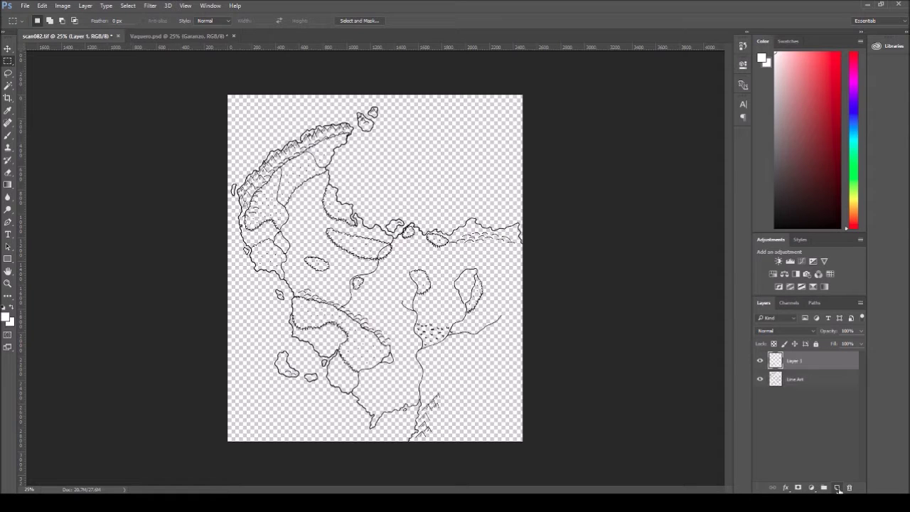
pyautogui.doubleClick(802, 363)
pyautogui.write('Co')
pyautogui.write('ean')
pyautogui.press('Return')
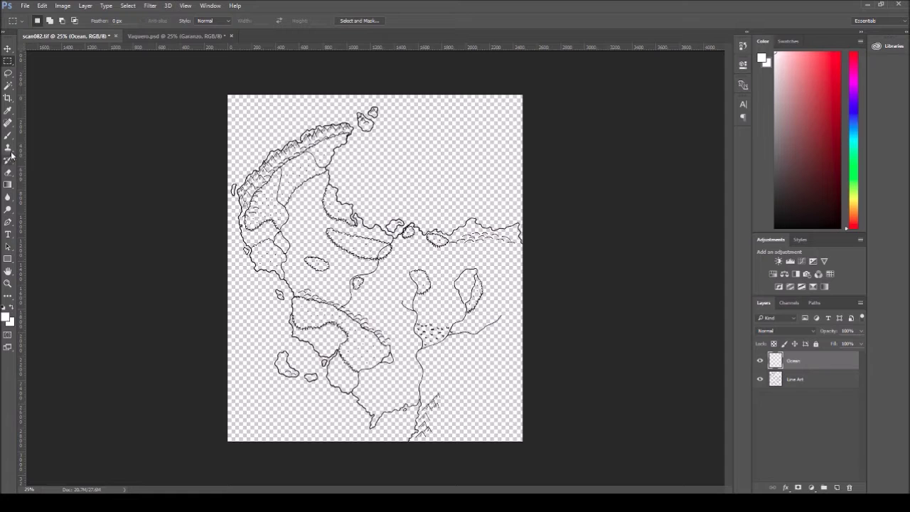
# Select the sea areas around the coastline from the Line Art layer with the Magic Wand and make the Ocean layer active.
pyautogui.click(8, 86)
pyautogui.click(256, 136)
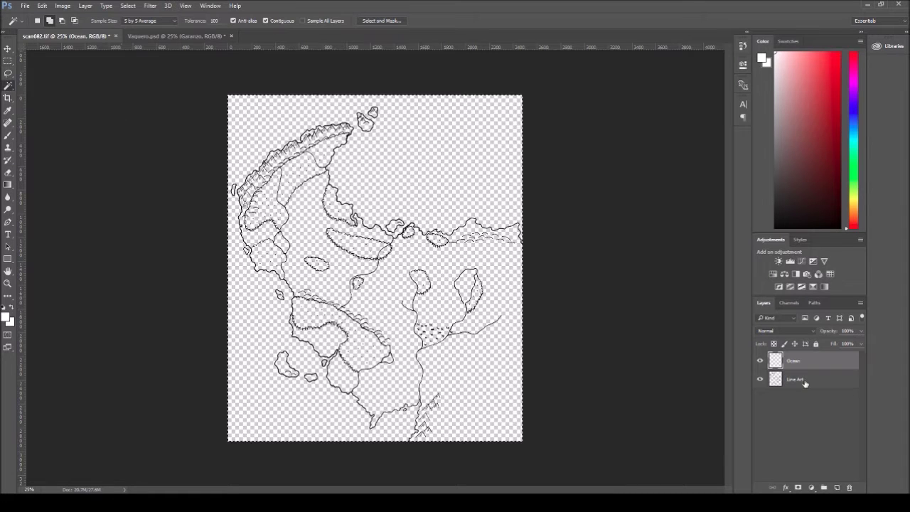
pyautogui.click(797, 381)
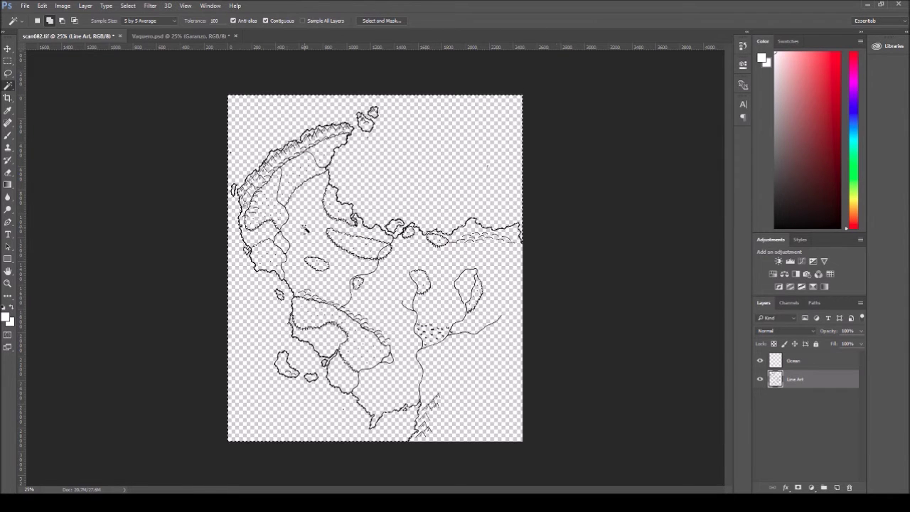
pyautogui.click(796, 363)
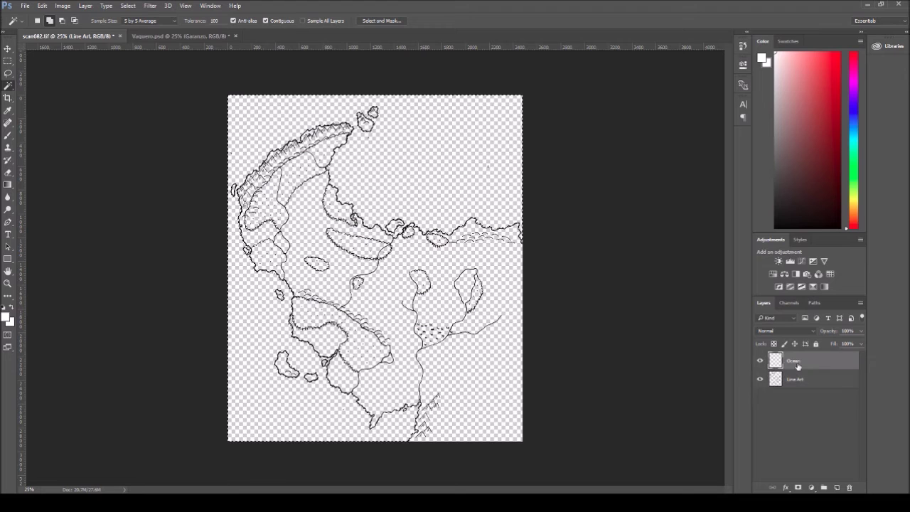
# Choose a medium blue as the foreground colour, fill the selected sea with the Paint Bucket and deselect.
pyautogui.click(856, 125)
pyautogui.click(833, 105)
pyautogui.click(822, 91)
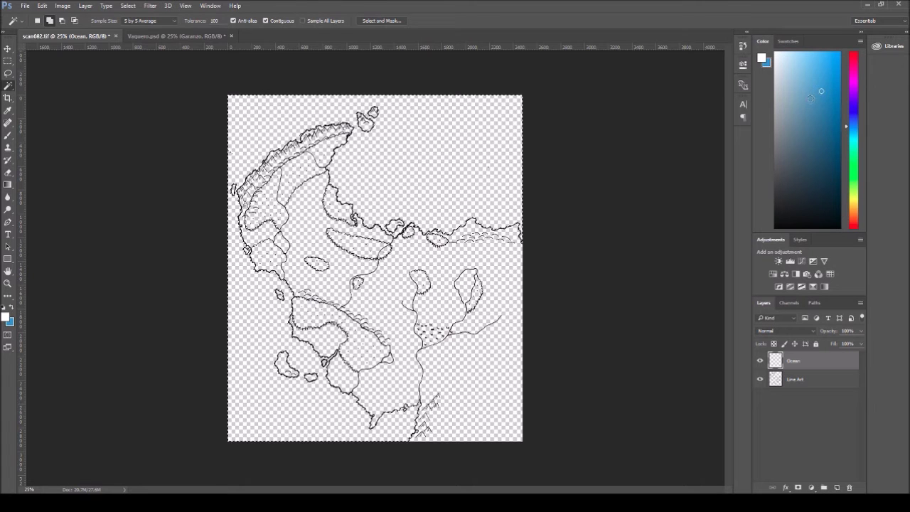
pyautogui.press('g')
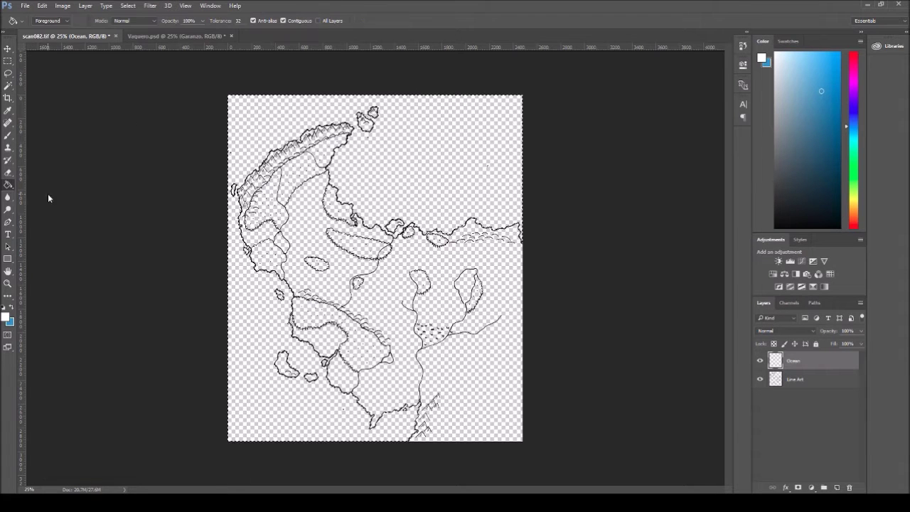
pyautogui.press('x')
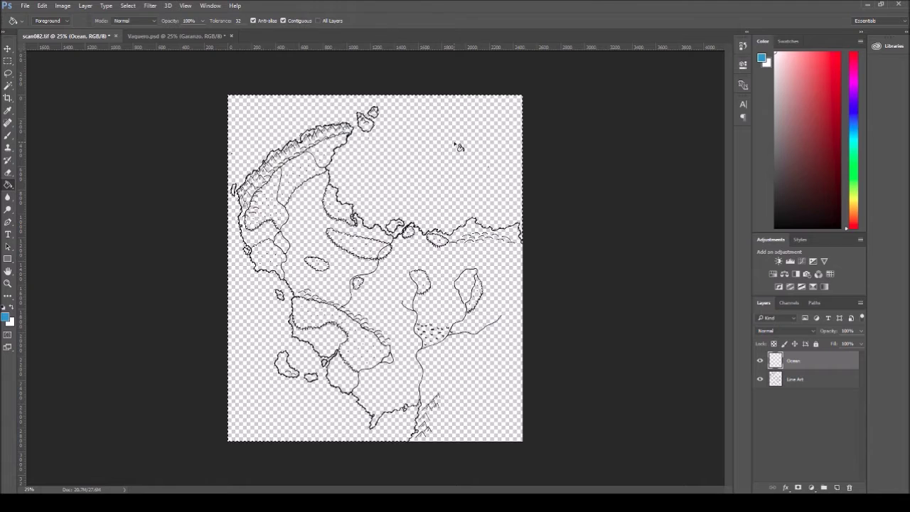
pyautogui.click(458, 146)
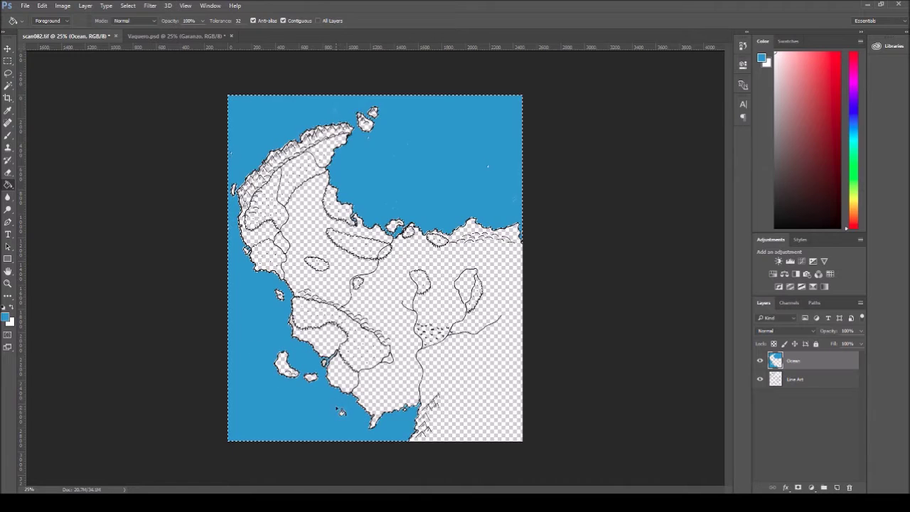
pyautogui.hotkey('ctrl', 'd')
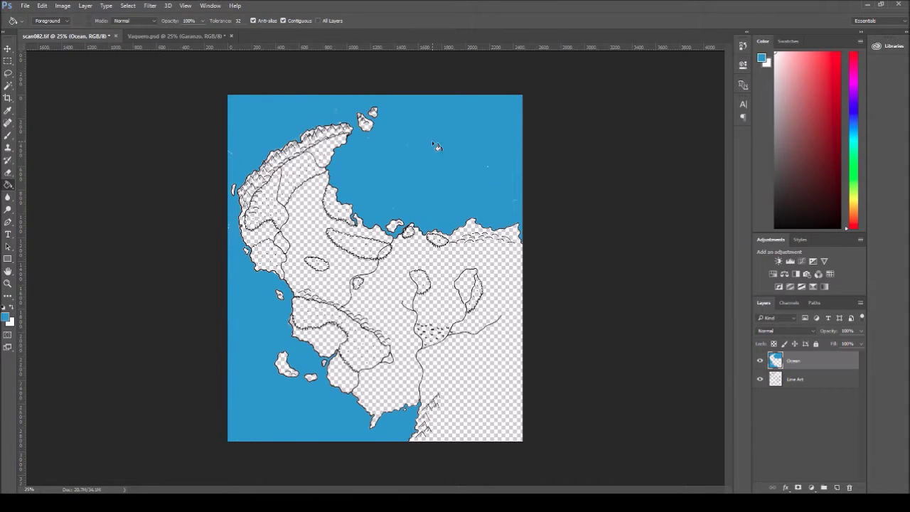
# Paint over the unfilled specks left in the sea on the Ocean layer with an enlarged blue brush.
pyautogui.click(8, 137)
pyautogui.press(']')
pyautogui.press(']')
pyautogui.press(']')
pyautogui.press(']')
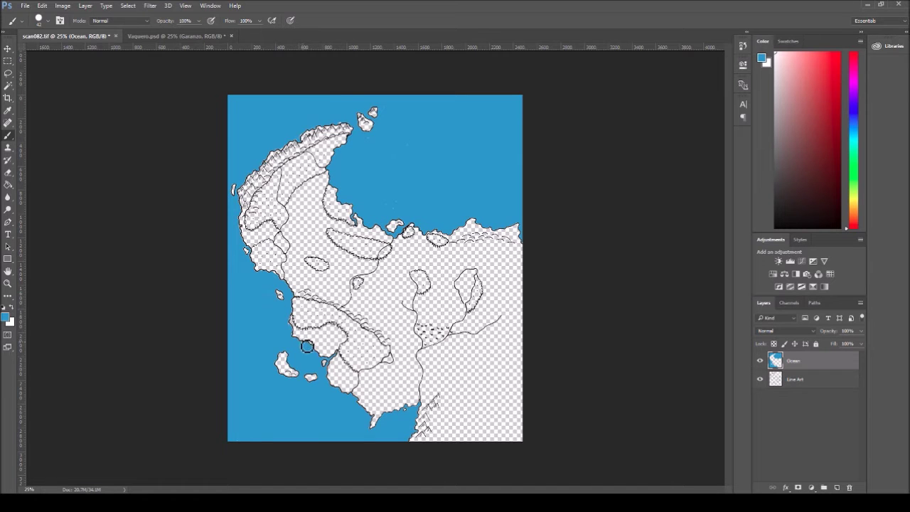
pyautogui.hotkey('ctrl', '+')
pyautogui.hotkey('ctrl', '+')
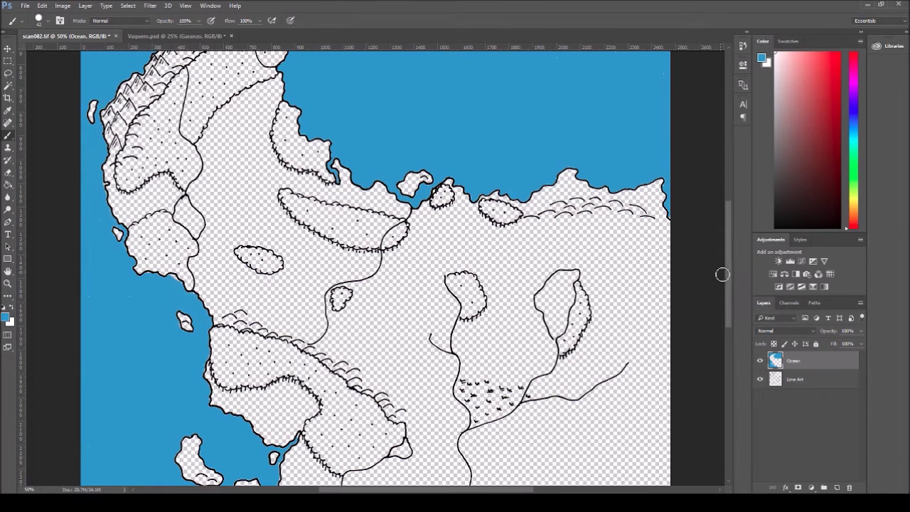
pyautogui.moveTo(731, 274); pyautogui.dragTo(726, 341)
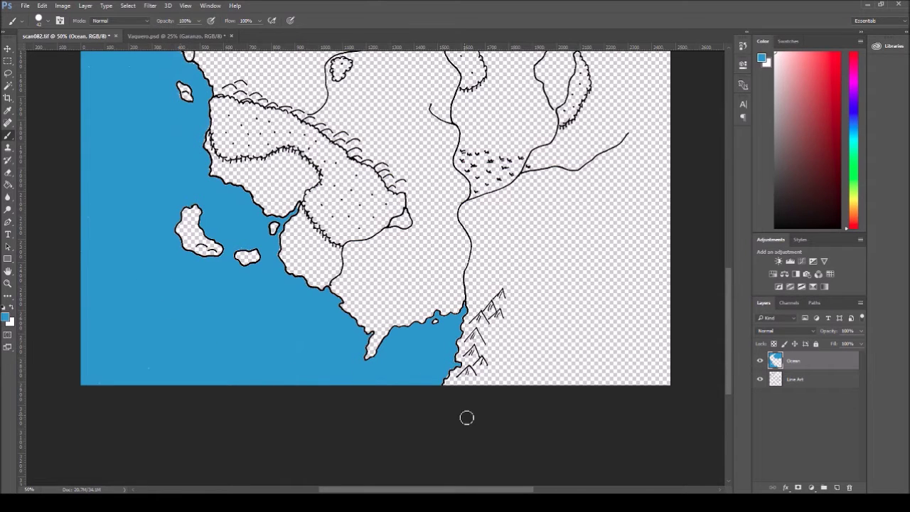
pyautogui.moveTo(726, 382); pyautogui.dragTo(731, 272)
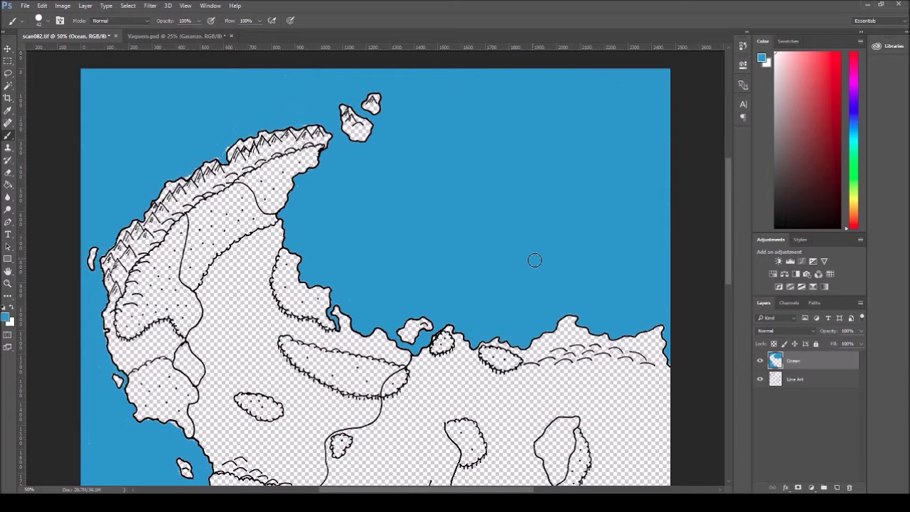
# Examine the coastline, rivers and lakes across the whole map for water areas that still need filling.
pyautogui.scroll(-3, 549, 249)
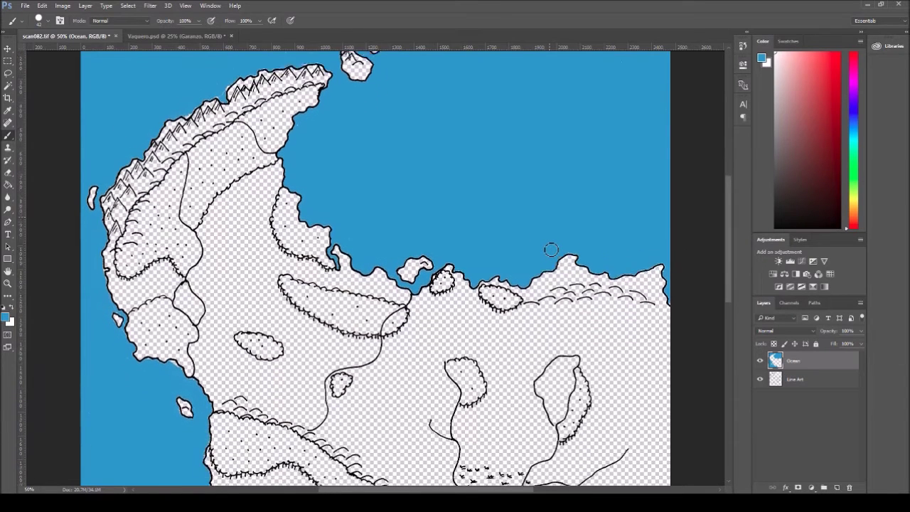
pyautogui.scroll(-6, 551, 249)
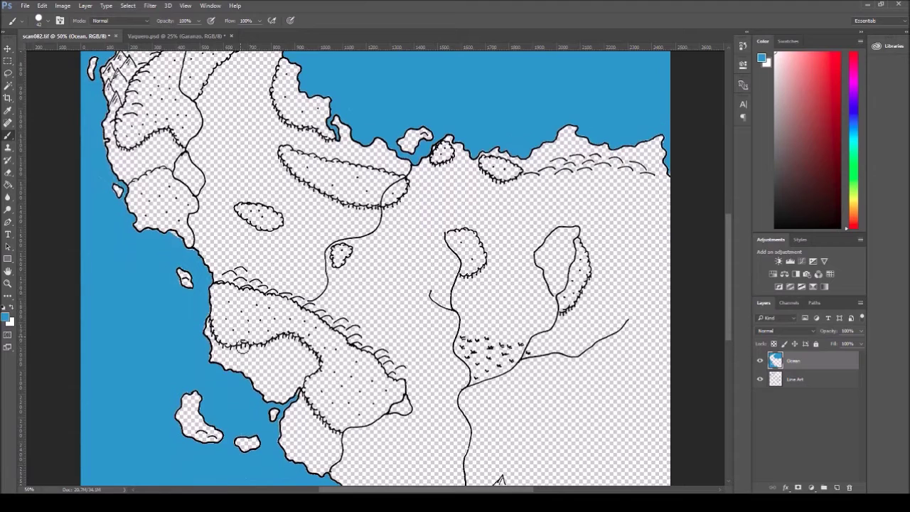
pyautogui.scroll(-1, 242, 346)
pyautogui.scroll(3, 355, 293)
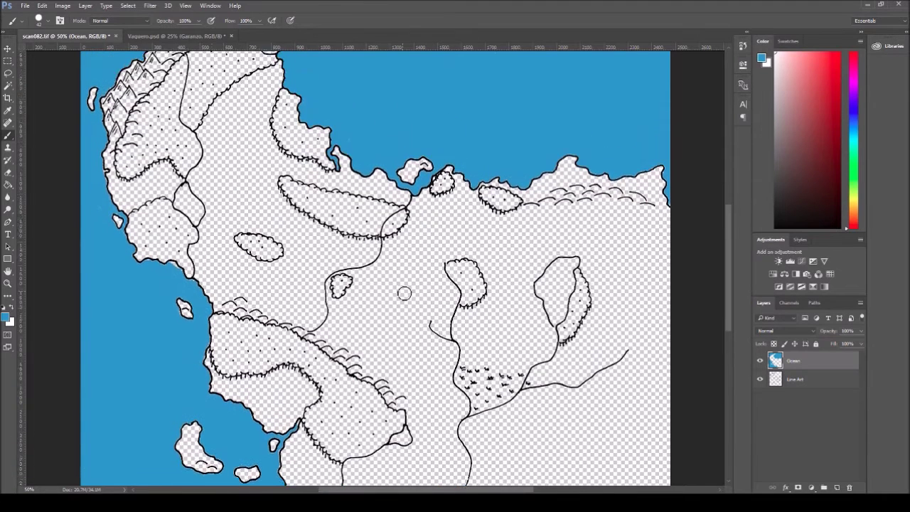
pyautogui.scroll(5, 404, 293)
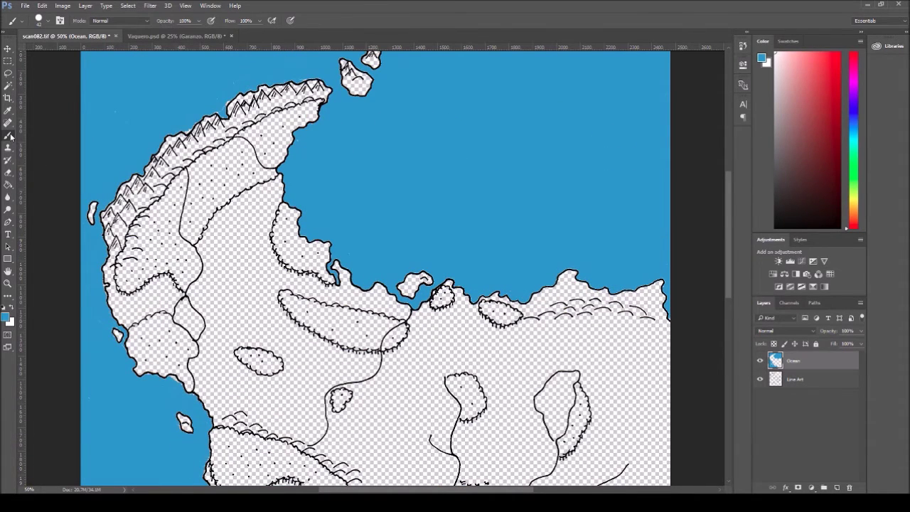
pyautogui.scroll(-9, 412, 329)
pyautogui.scroll(2, 412, 329)
pyautogui.scroll(-4, 412, 329)
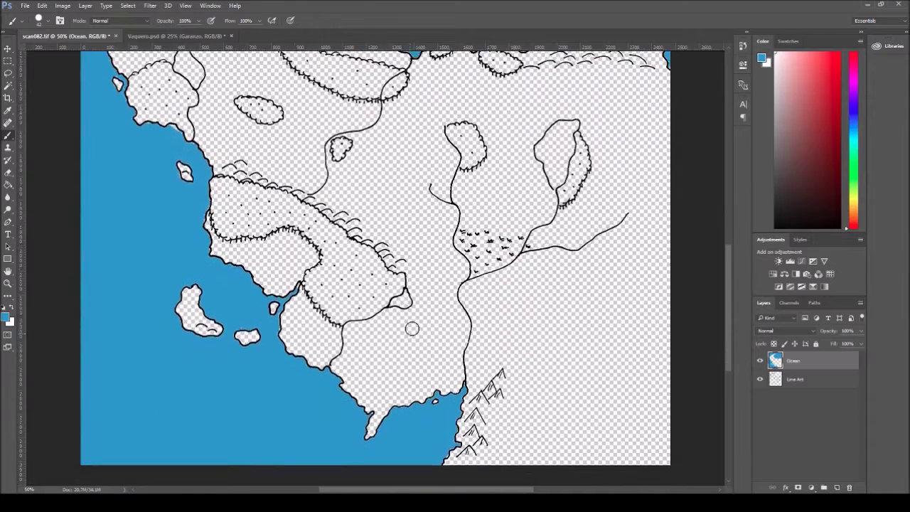
pyautogui.scroll(6, 413, 329)
# Select the enclosed lakes along the rivers from the Line Art layer with the Magic Wand.
pyautogui.click(808, 382)
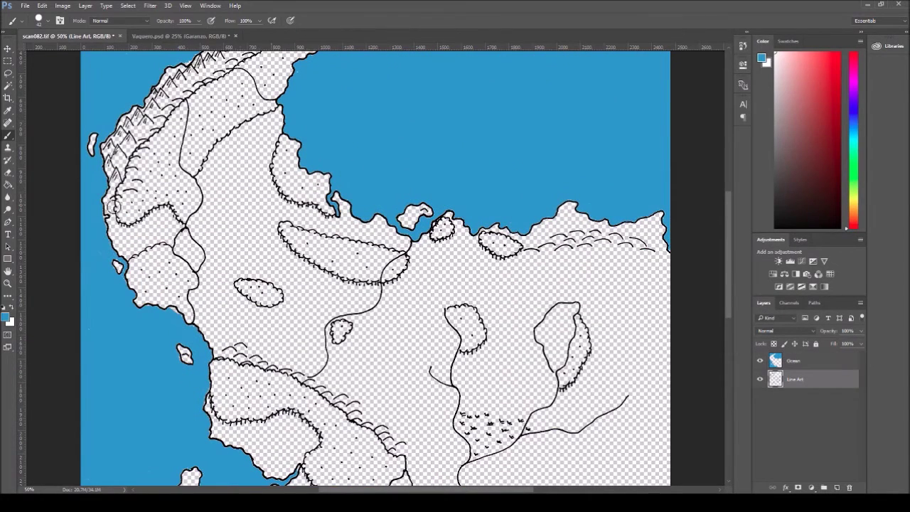
pyautogui.click(8, 86)
pyautogui.click(186, 250)
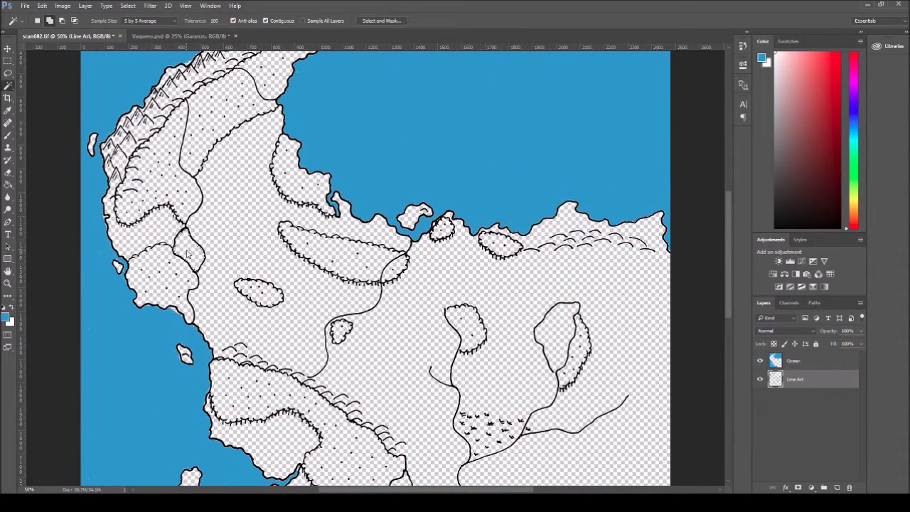
pyautogui.scroll(-3, 534, 420)
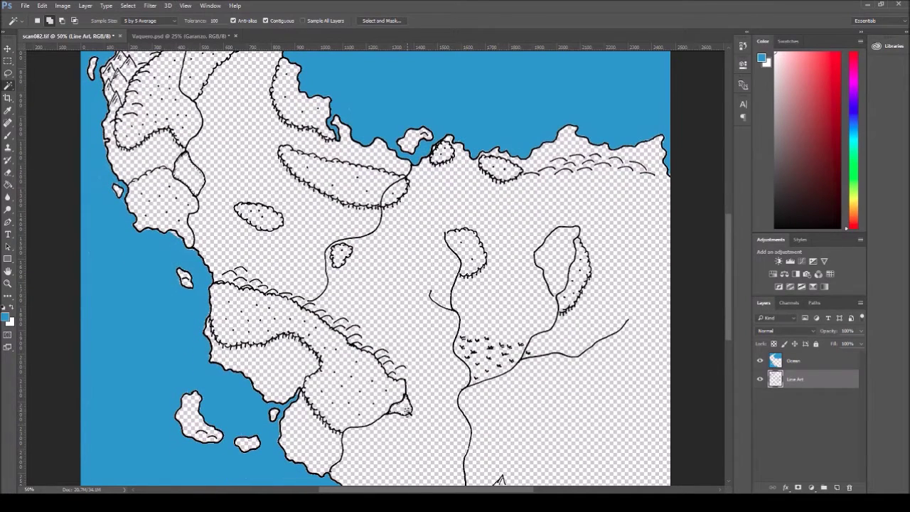
pyautogui.scroll(-4, 526, 445)
pyautogui.scroll(5, 539, 439)
pyautogui.hotkey('ctrl', '+')
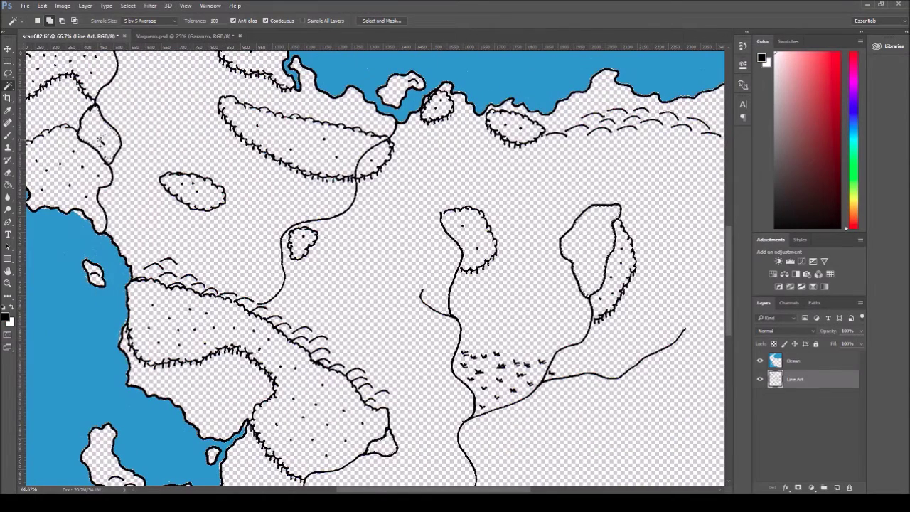
# Make the Ocean layer active, choose a blue slightly lighter than the sea and fill the three selected lakes with the Paint Bucket.
pyautogui.click(8, 185)
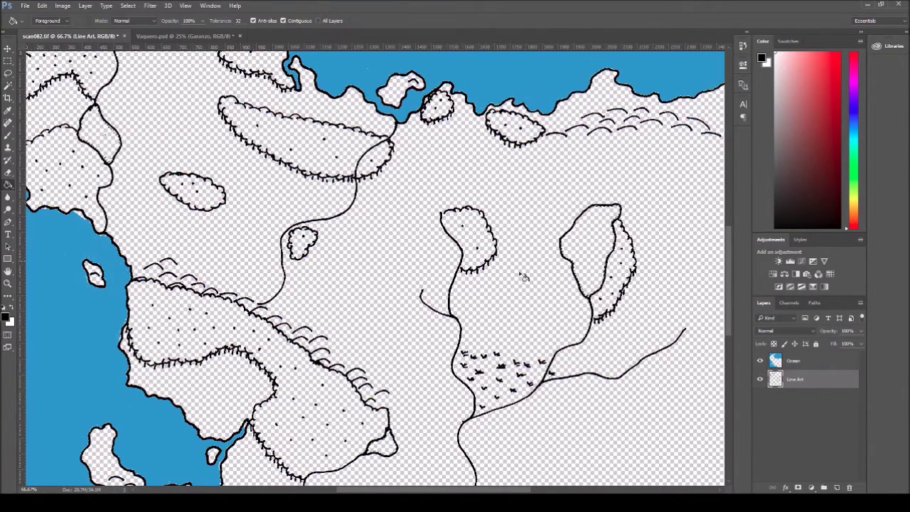
pyautogui.click(795, 365)
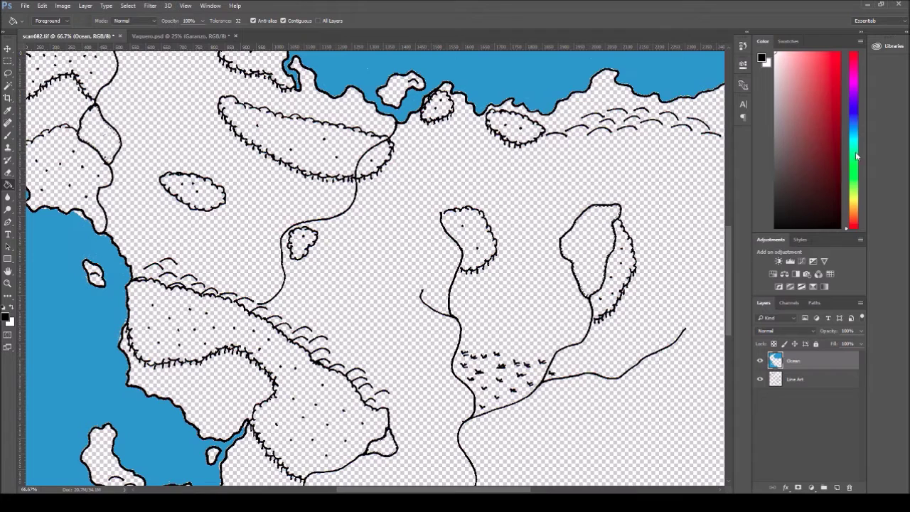
pyautogui.keyDown('alt'); pyautogui.click(71, 283); pyautogui.keyUp('alt')
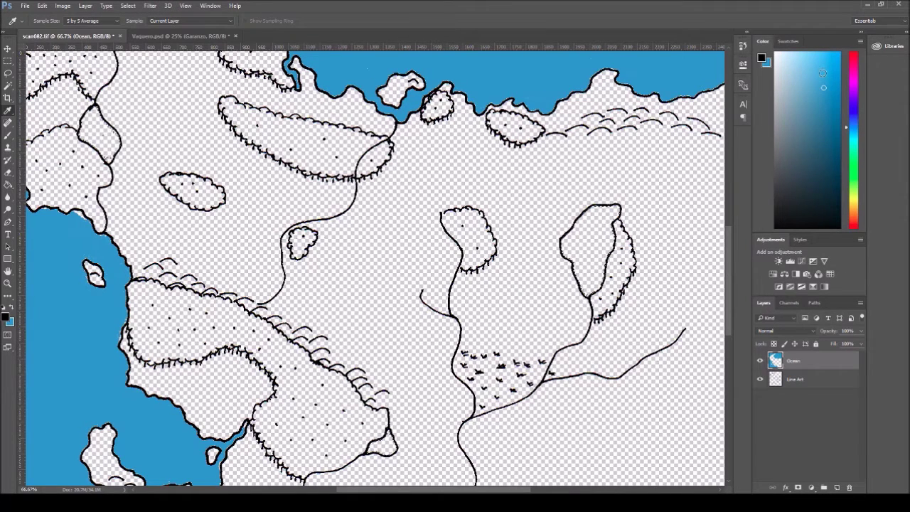
pyautogui.press('x')
pyautogui.press('g')
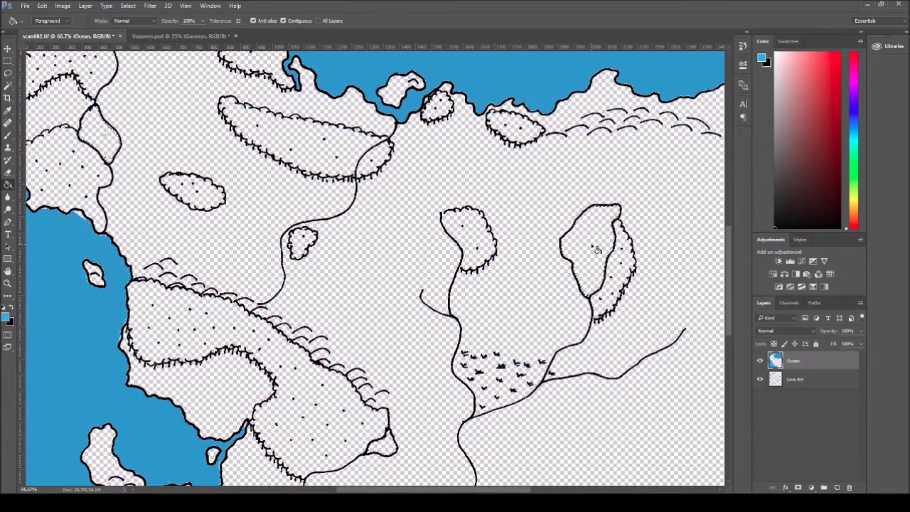
pyautogui.click(99, 135)
pyautogui.click(384, 444)
pyautogui.click(596, 252)
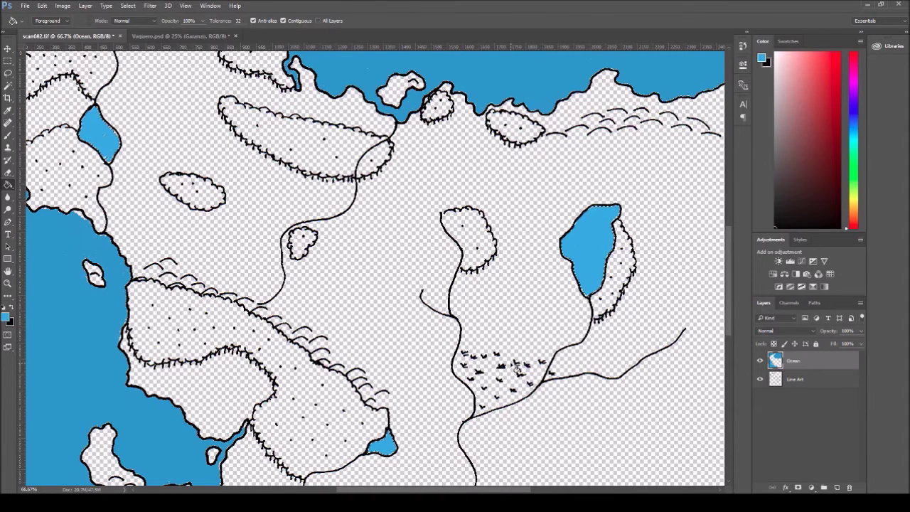
# Select all the black line work on the Line Art layer by sampled colour and make the Ocean layer active.
pyautogui.scroll(-3, 518, 366)
pyautogui.scroll(2, 515, 369)
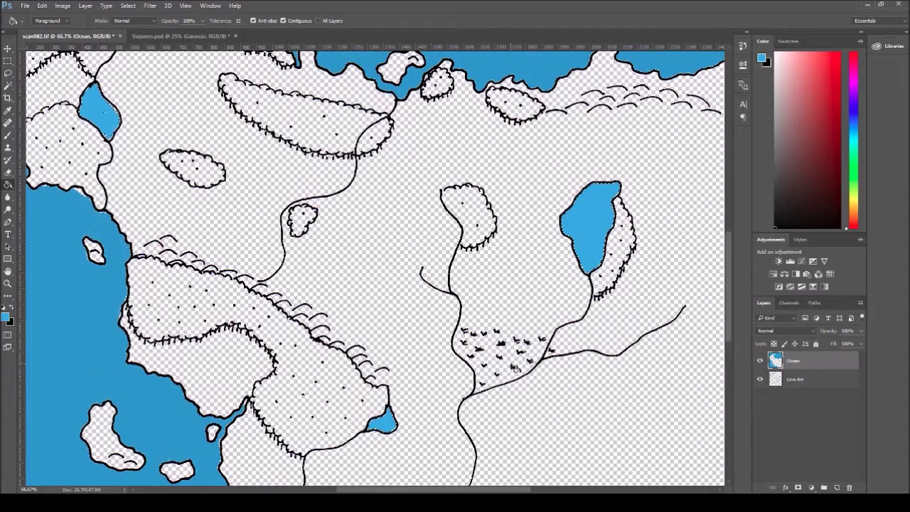
pyautogui.hotkey('ctrl', '-')
pyautogui.hotkey('ctrl', '-')
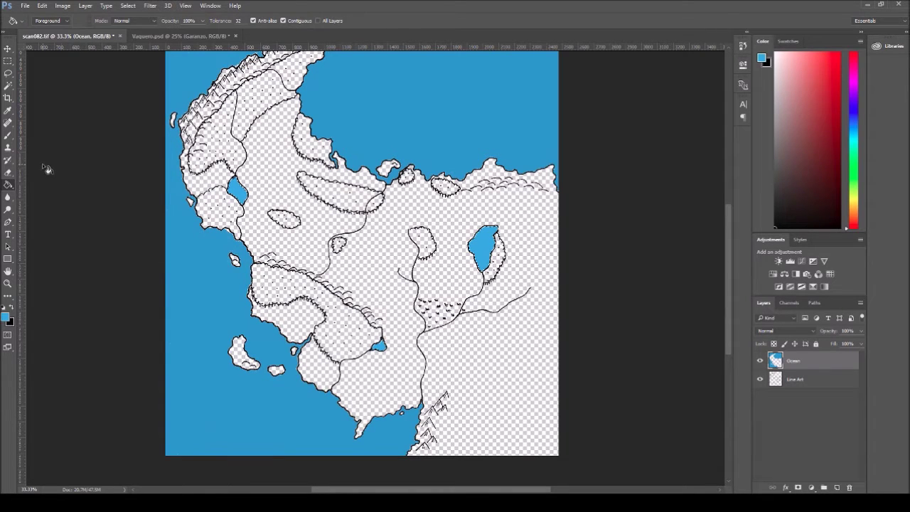
pyautogui.click(811, 382)
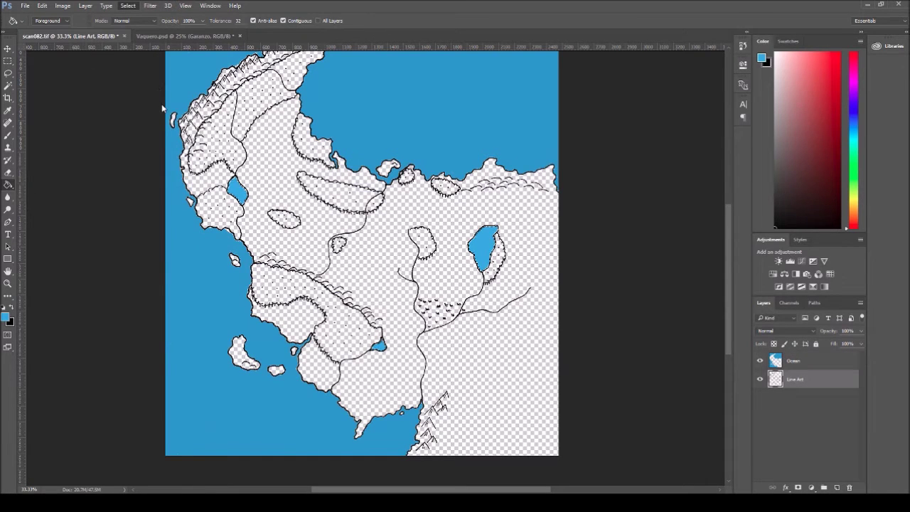
pyautogui.press('i')
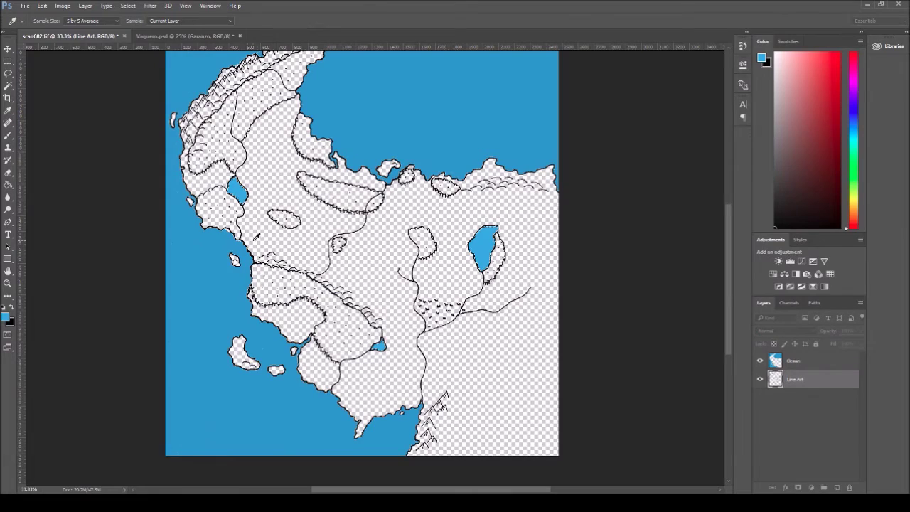
pyautogui.hotkey('ctrl', '1')
pyautogui.hotkey('alt', ']')
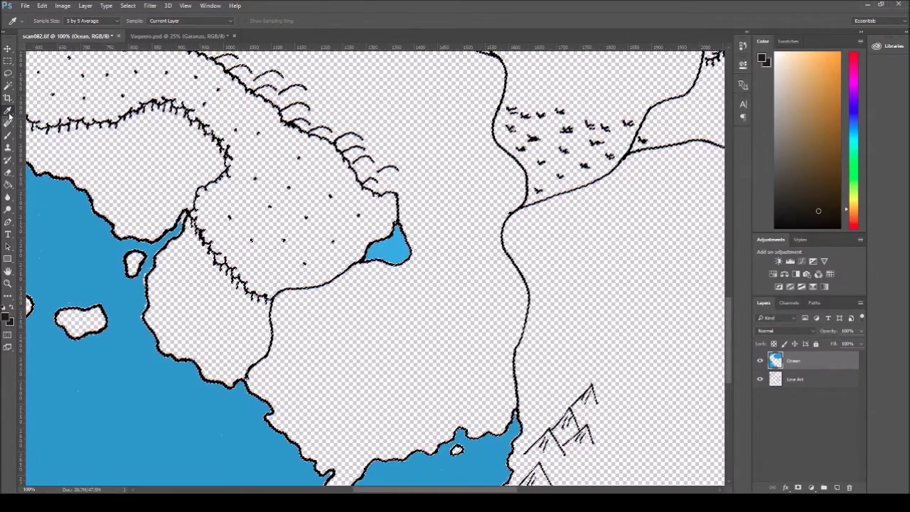
# Sample blue from the map's water and paint over all the river lines on the Ocean layer with a small brush, within the line selection.
pyautogui.keyDown('alt'); pyautogui.click(399, 243); pyautogui.keyUp('alt')
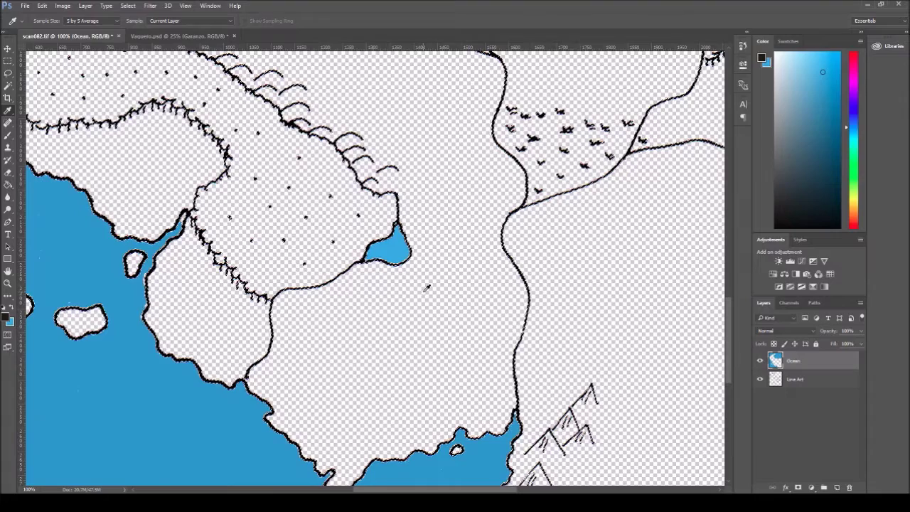
pyautogui.press('b')
pyautogui.press('x')
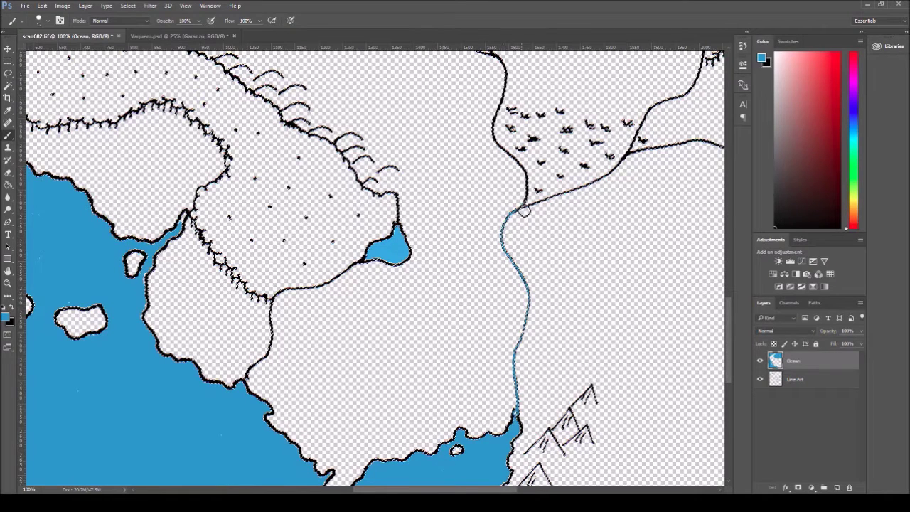
pyautogui.moveTo(727, 336); pyautogui.dragTo(734, 311)
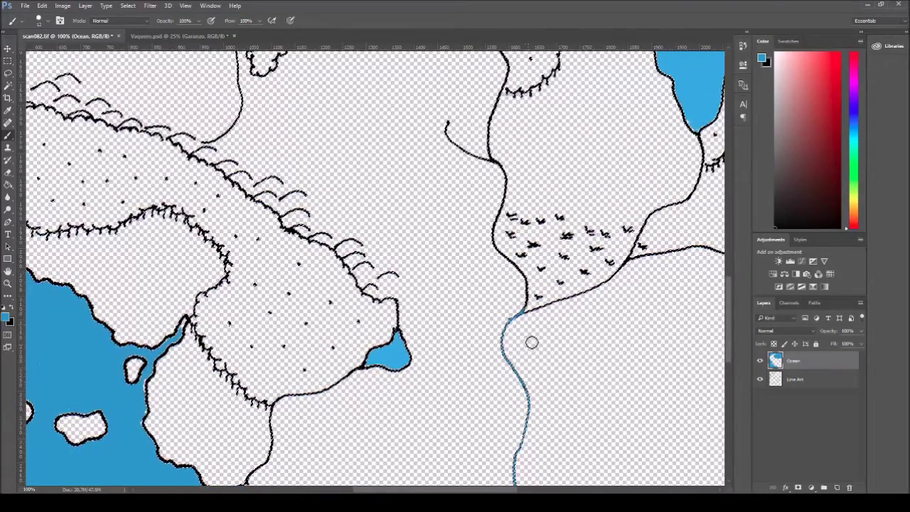
pyautogui.moveTo(519, 325)
pyautogui.mouseDown()
pyautogui.moveTo(527, 278)
pyautogui.moveTo(499, 247)
pyautogui.moveTo(495, 228)
pyautogui.moveTo(507, 189)
pyautogui.mouseUp()
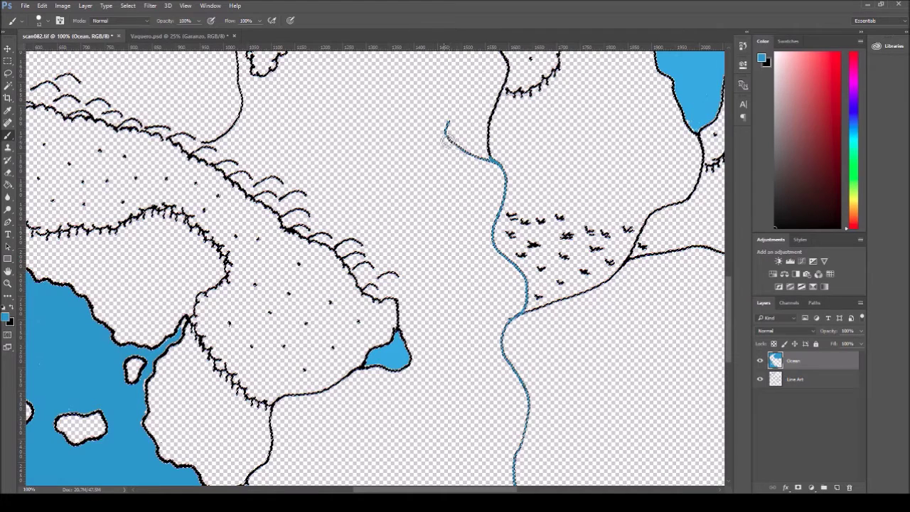
pyautogui.moveTo(466, 149); pyautogui.dragTo(490, 158)
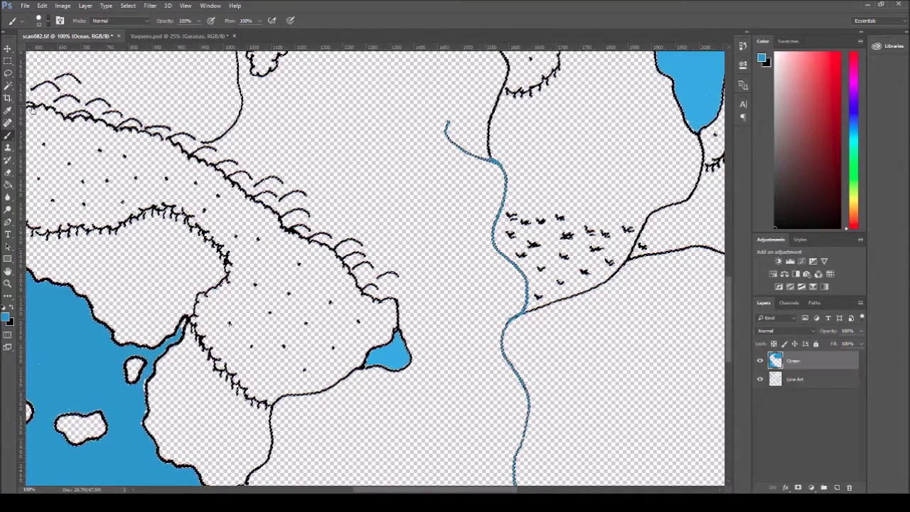
pyautogui.hotkey('ctrl', '+')
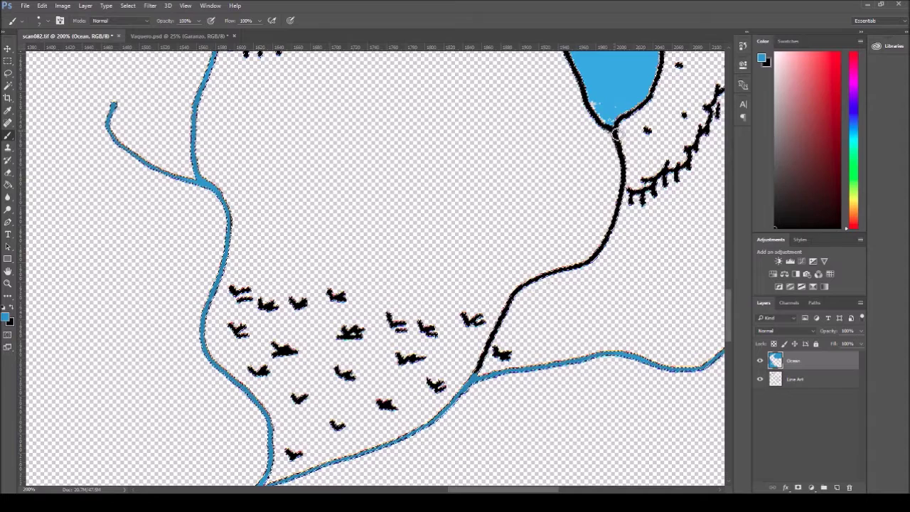
pyautogui.hotkey('ctrl', '-')
pyautogui.hotkey('ctrl', '-')
pyautogui.hotkey('ctrl', '-')
pyautogui.hotkey('ctrl', '-')
pyautogui.hotkey('ctrl', '-')
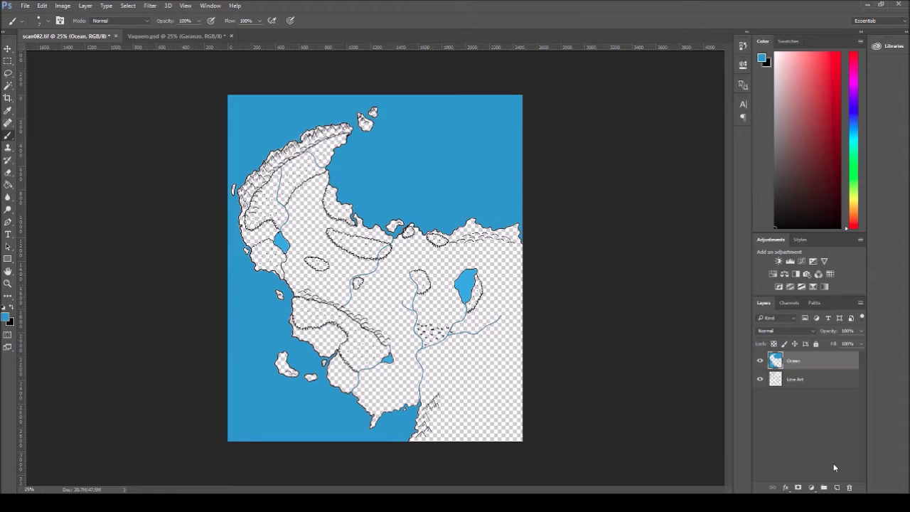
# Add a new layer and reorder the stack with Line Art above Ocean and the new layer beneath both.
pyautogui.click(837, 488)
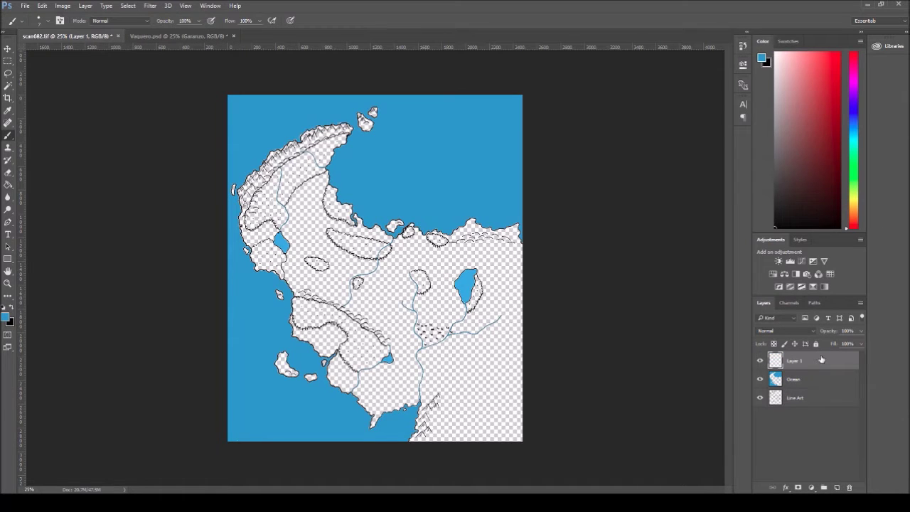
pyautogui.moveTo(817, 374); pyautogui.dragTo(816, 390)
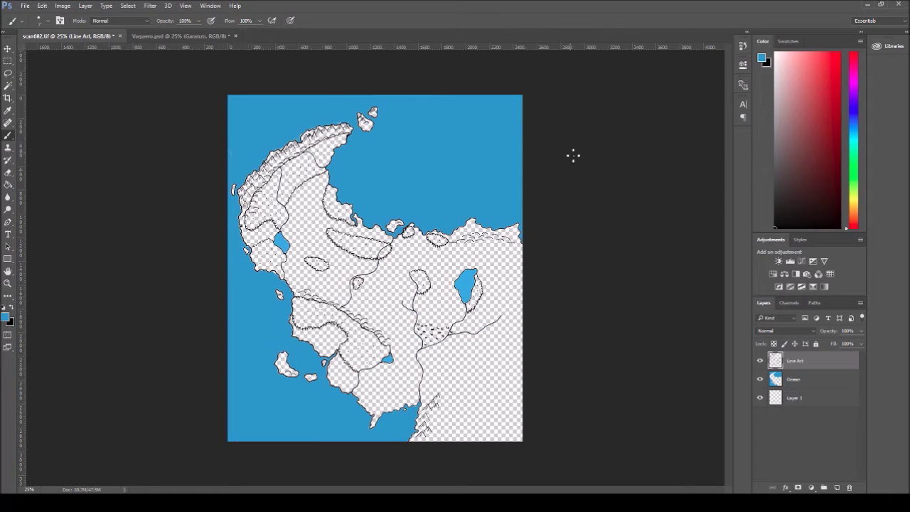
# Choose a pale peach foreground colour and fill Layer 1 with it using the Paint Bucket.
pyautogui.click(855, 205)
pyautogui.click(794, 55)
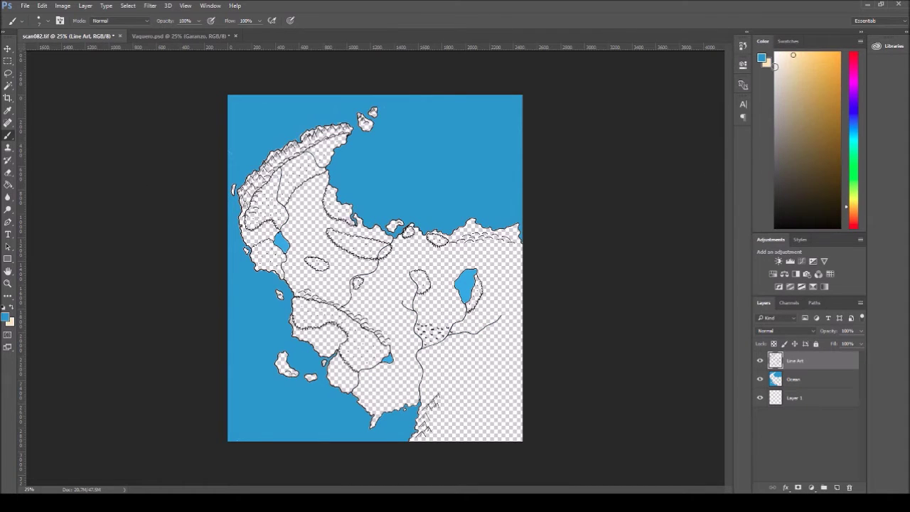
pyautogui.click(764, 59)
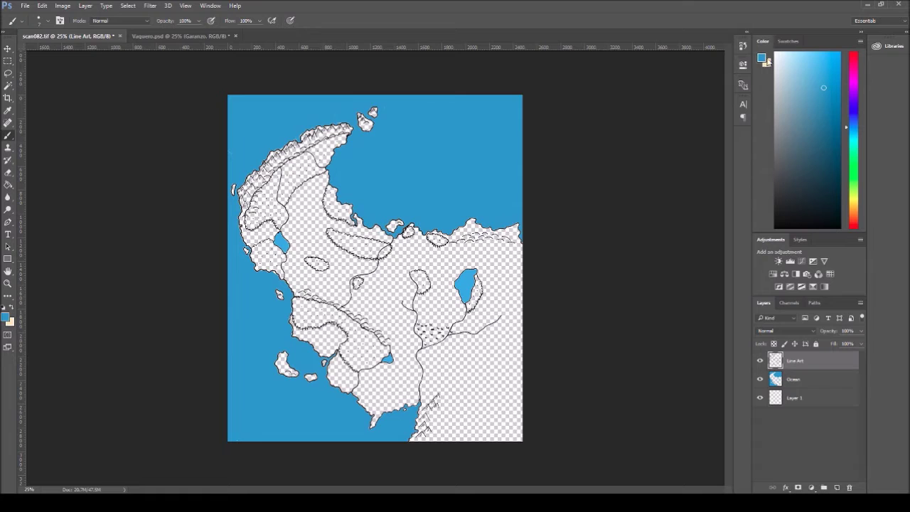
pyautogui.click(856, 209)
pyautogui.press('g')
pyautogui.press('x')
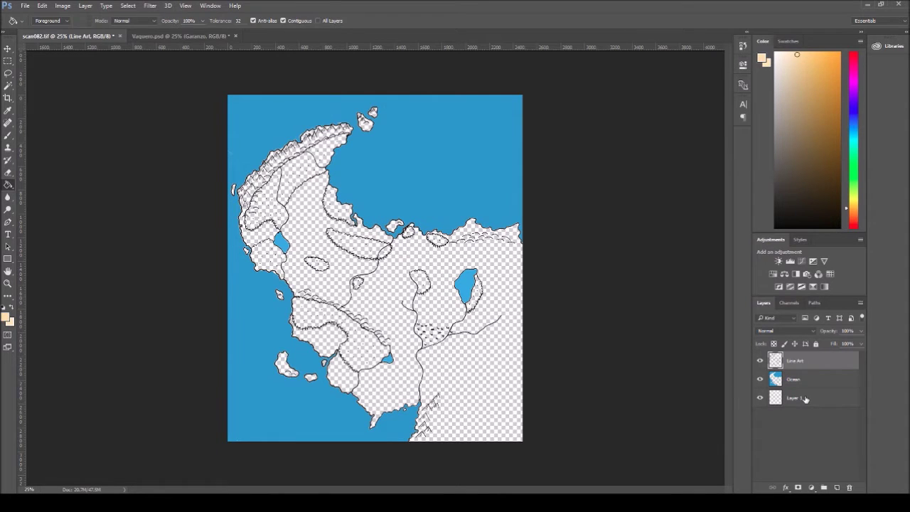
pyautogui.click(806, 399)
pyautogui.click(410, 391)
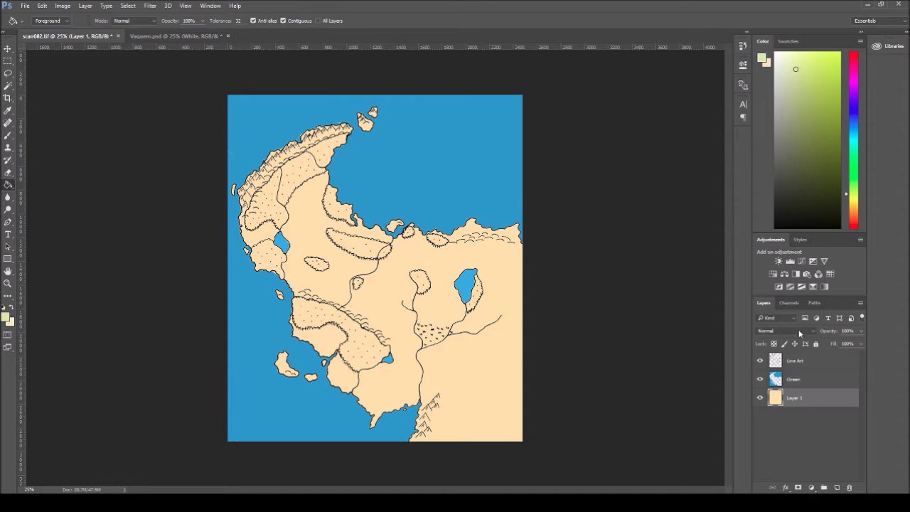
# Refill the land on Layer 1 with pale yellow-green, lightening the tint with a second fill.
pyautogui.click(488, 370)
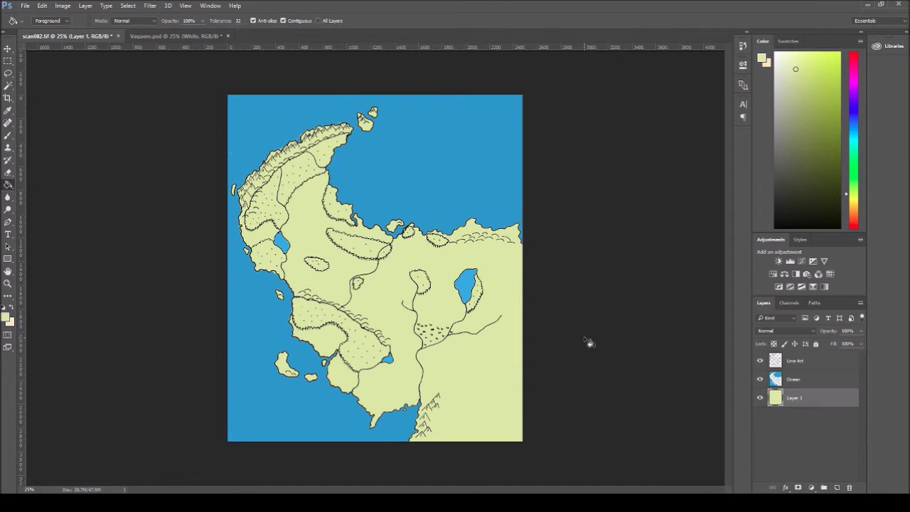
pyautogui.click(795, 60)
pyautogui.click(488, 371)
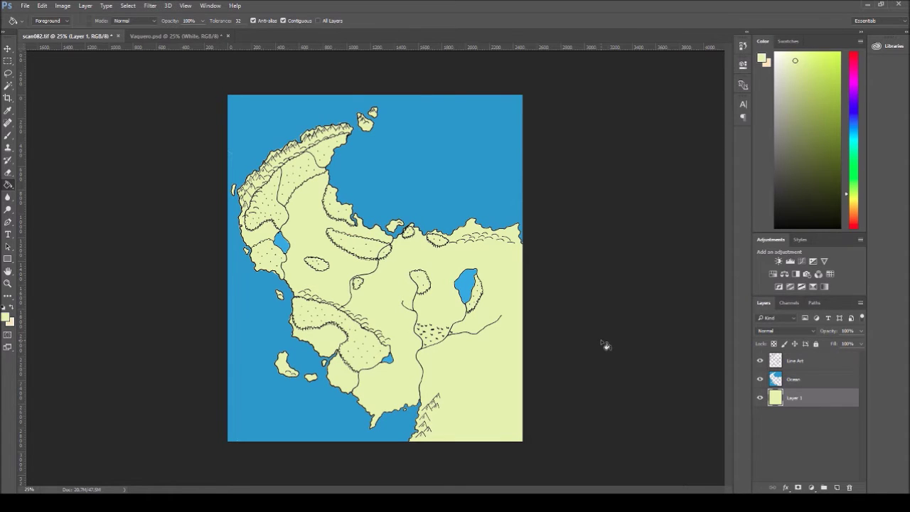
# Add a layer between Layer 1 and Ocean and paint the northwestern mountain range and its inner edge tan with the Brush.
pyautogui.hotkey('ctrl', '-')
pyautogui.hotkey('ctrl', '+')
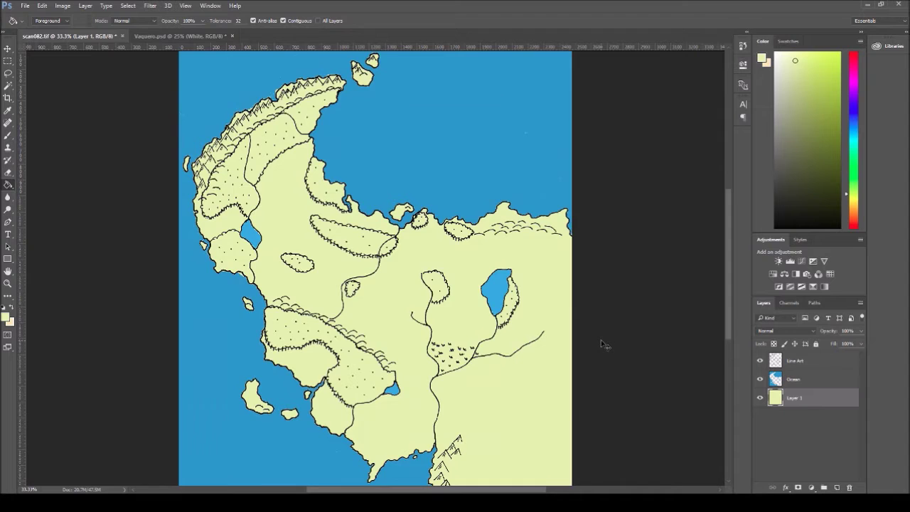
pyautogui.hotkey('ctrl', '+')
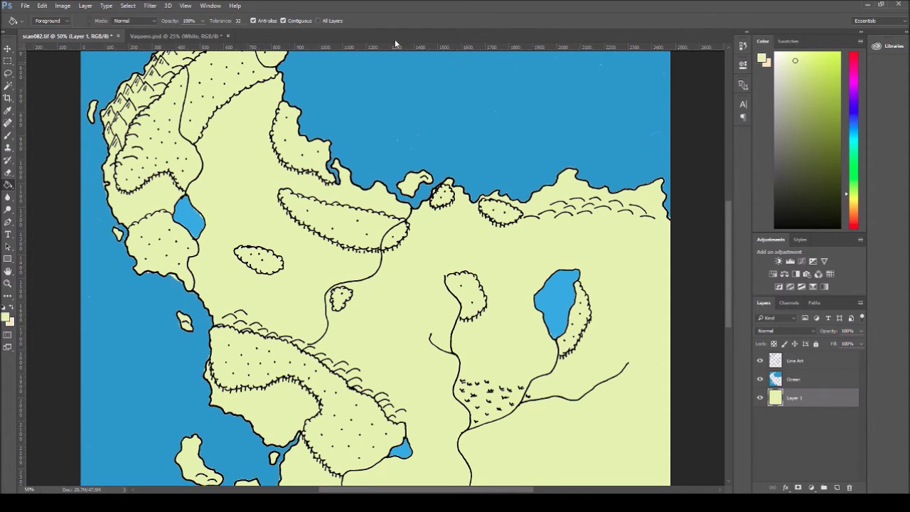
pyautogui.moveTo(730, 307); pyautogui.dragTo(732, 270)
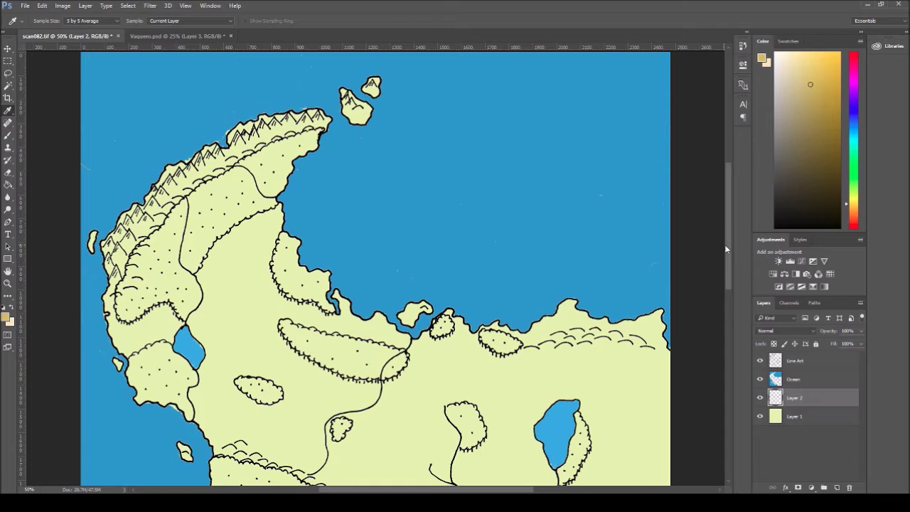
pyautogui.press('b')
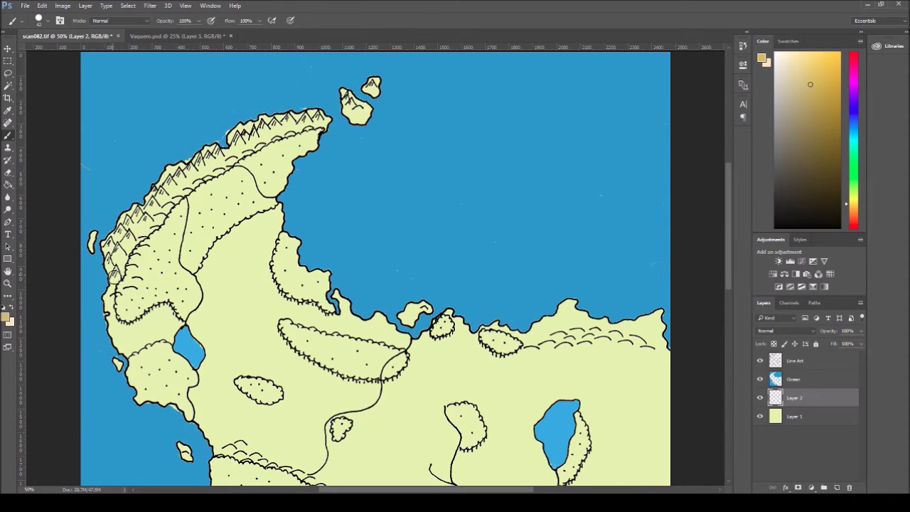
pyautogui.click(111, 281)
pyautogui.moveTo(114, 281)
pyautogui.mouseDown()
pyautogui.moveTo(109, 241)
pyautogui.moveTo(107, 259)
pyautogui.moveTo(138, 210)
pyautogui.moveTo(114, 264)
pyautogui.moveTo(126, 222)
pyautogui.moveTo(155, 189)
pyautogui.moveTo(217, 150)
pyautogui.moveTo(209, 158)
pyautogui.moveTo(201, 148)
pyautogui.moveTo(327, 116)
pyautogui.moveTo(249, 133)
pyautogui.moveTo(320, 118)
pyautogui.moveTo(227, 149)
pyautogui.moveTo(143, 219)
pyautogui.moveTo(118, 278)
pyautogui.mouseUp()
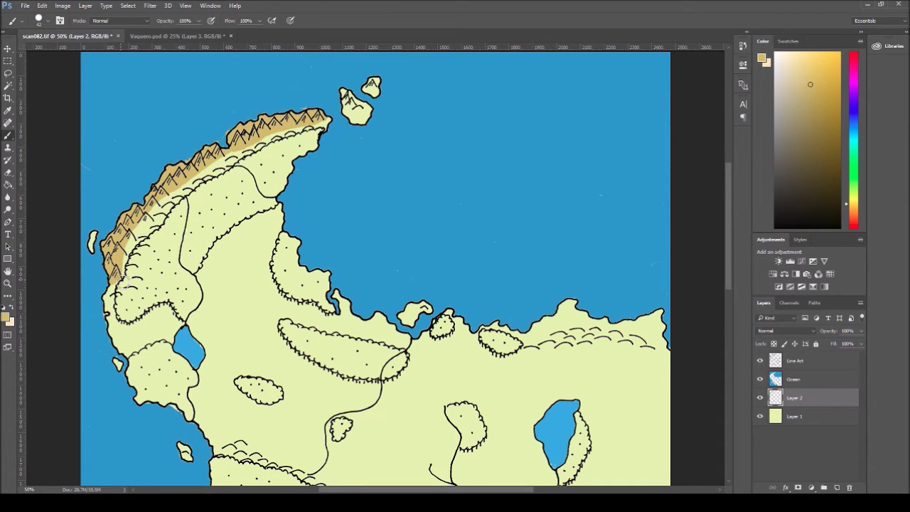
pyautogui.moveTo(129, 277)
pyautogui.mouseDown()
pyautogui.moveTo(132, 244)
pyautogui.moveTo(207, 167)
pyautogui.mouseUp()
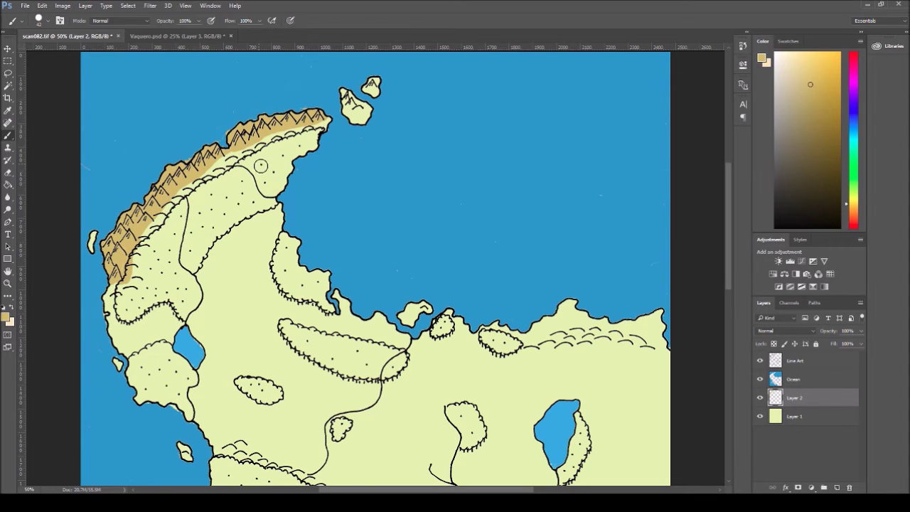
# Paint the foothills along the northwestern range's inner edge and the mountains on the two small northern islands tan.
pyautogui.moveTo(313, 122)
pyautogui.mouseDown()
pyautogui.moveTo(199, 175)
pyautogui.moveTo(136, 241)
pyautogui.mouseUp()
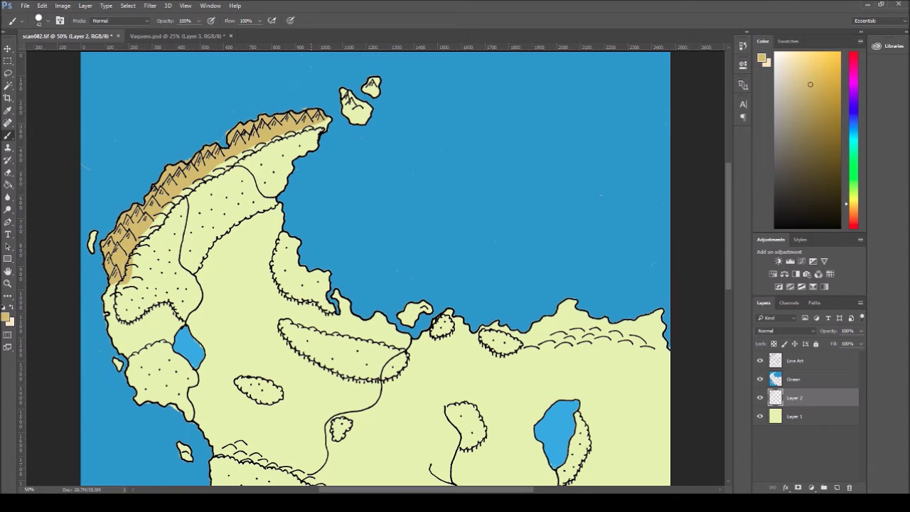
pyautogui.moveTo(324, 121)
pyautogui.mouseDown()
pyautogui.moveTo(218, 173)
pyautogui.moveTo(140, 251)
pyautogui.mouseUp()
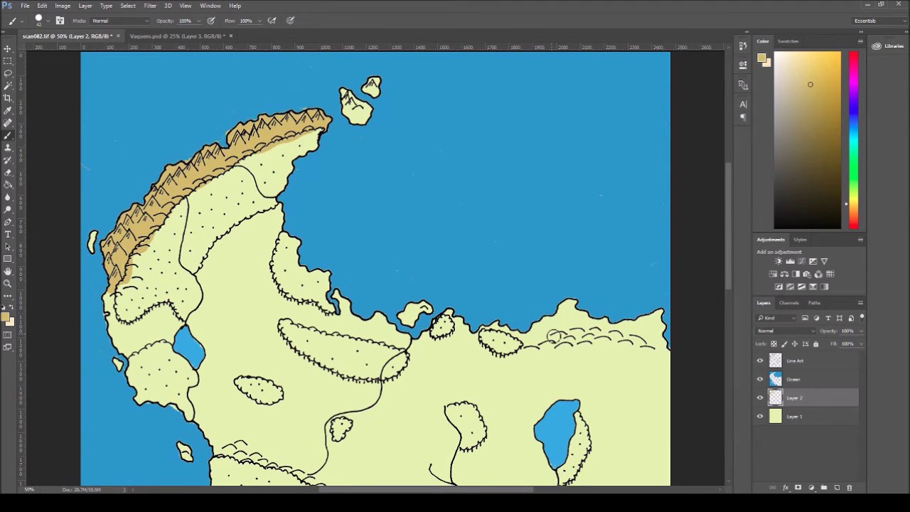
pyautogui.moveTo(354, 112)
pyautogui.mouseDown()
pyautogui.moveTo(343, 92)
pyautogui.moveTo(361, 109)
pyautogui.moveTo(379, 91)
pyautogui.mouseUp()
# Paint the mountain range on the map's southern coast with the same tan.
pyautogui.scroll(-10, 274, 216)
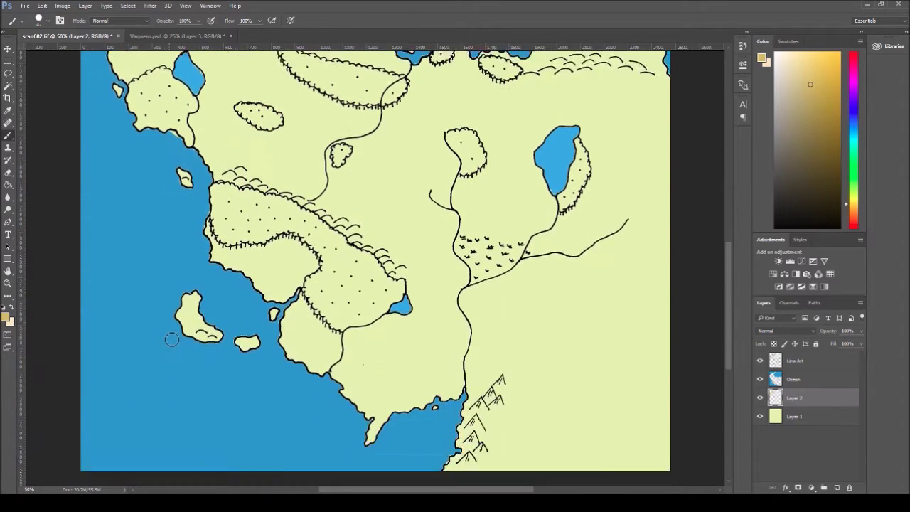
pyautogui.moveTo(459, 407)
pyautogui.mouseDown()
pyautogui.moveTo(466, 371)
pyautogui.moveTo(506, 337)
pyautogui.moveTo(465, 425)
pyautogui.moveTo(486, 409)
pyautogui.moveTo(474, 414)
pyautogui.moveTo(478, 389)
pyautogui.mouseUp()
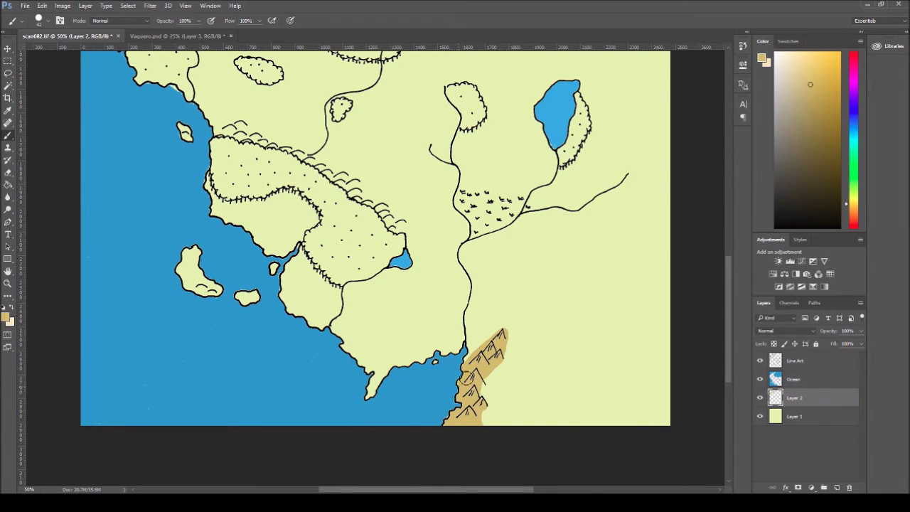
pyautogui.scroll(6, 381, 349)
pyautogui.scroll(4, 380, 349)
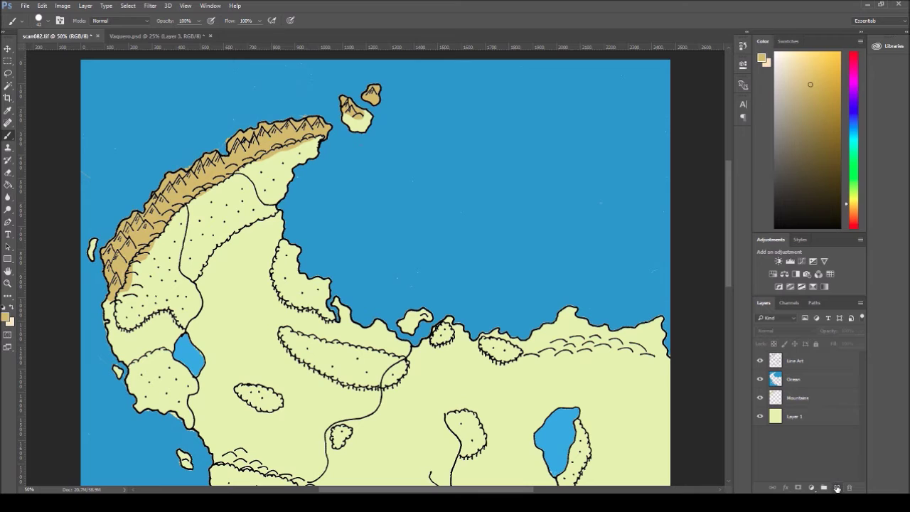
# Name the tan layer Mountains and add a new layer named Forest between Ocean and Mountains.
pyautogui.click(837, 487)
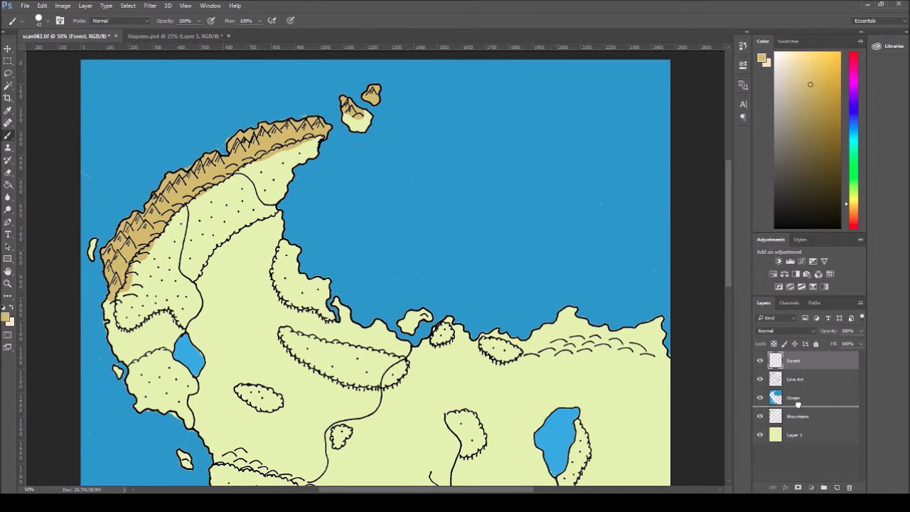
pyautogui.moveTo(798, 400); pyautogui.dragTo(798, 406)
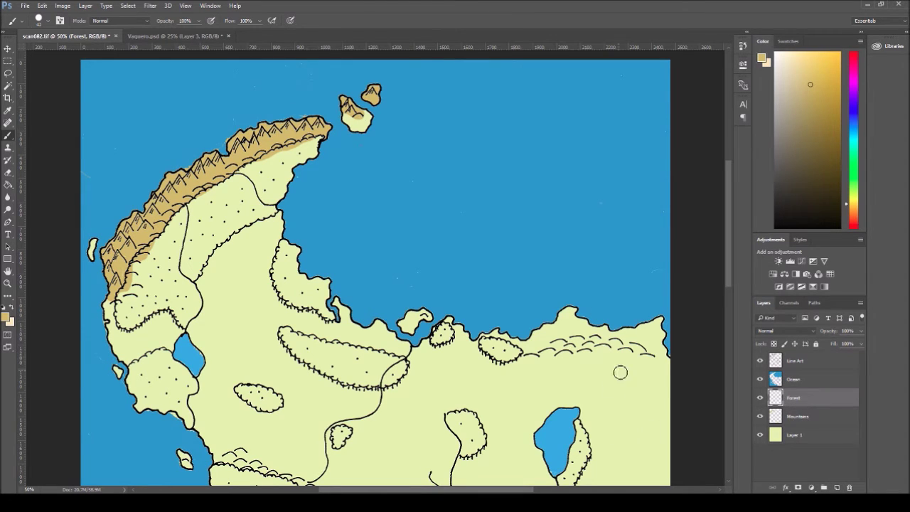
# Select the northwestern forest areas on Line Art with the Magic Wand and fill them with a medium green on the Forest layer.
pyautogui.moveTo(727, 242); pyautogui.dragTo(725, 264)
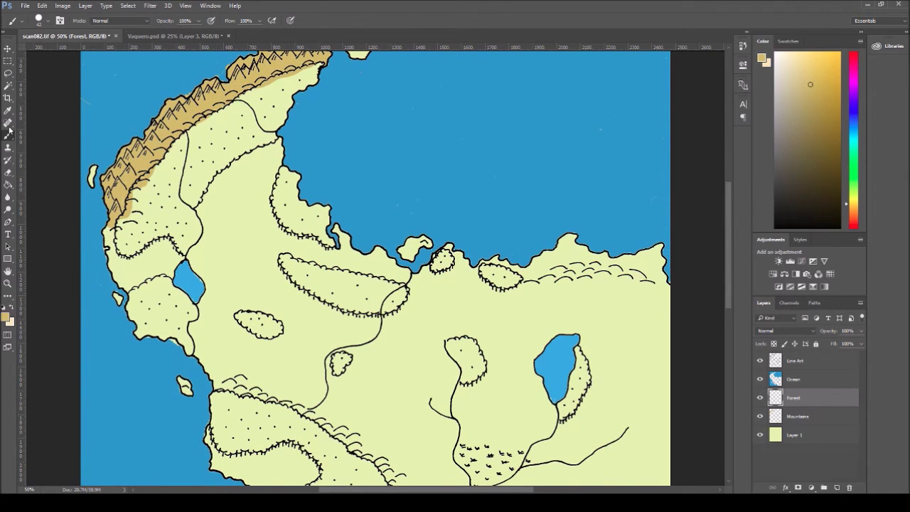
pyautogui.click(8, 86)
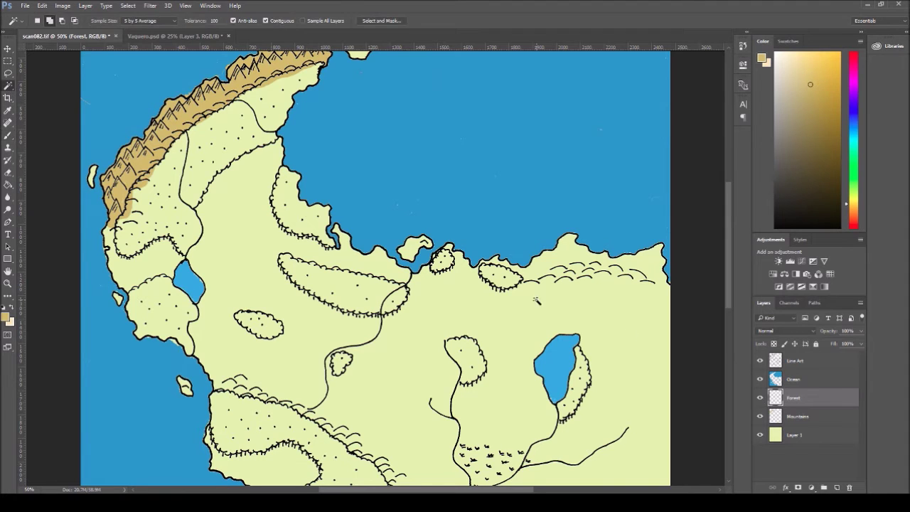
pyautogui.click(807, 363)
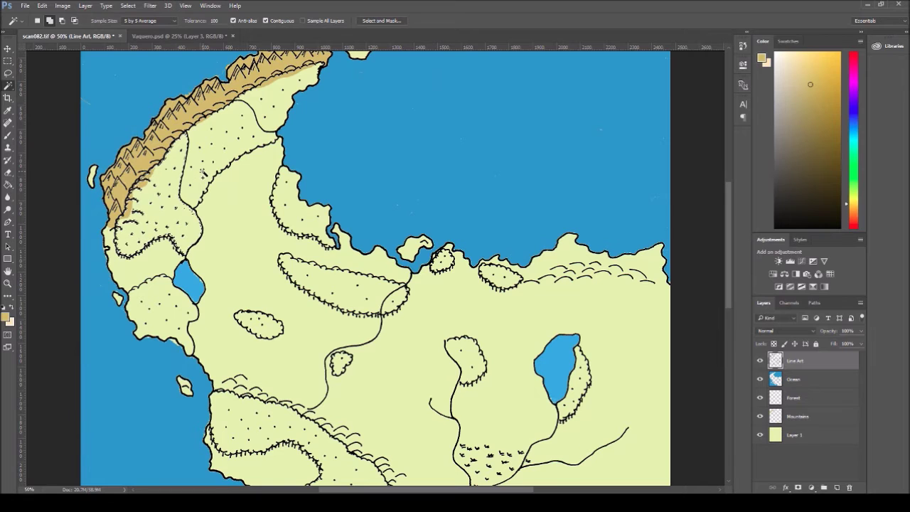
pyautogui.press('g')
pyautogui.click(853, 169)
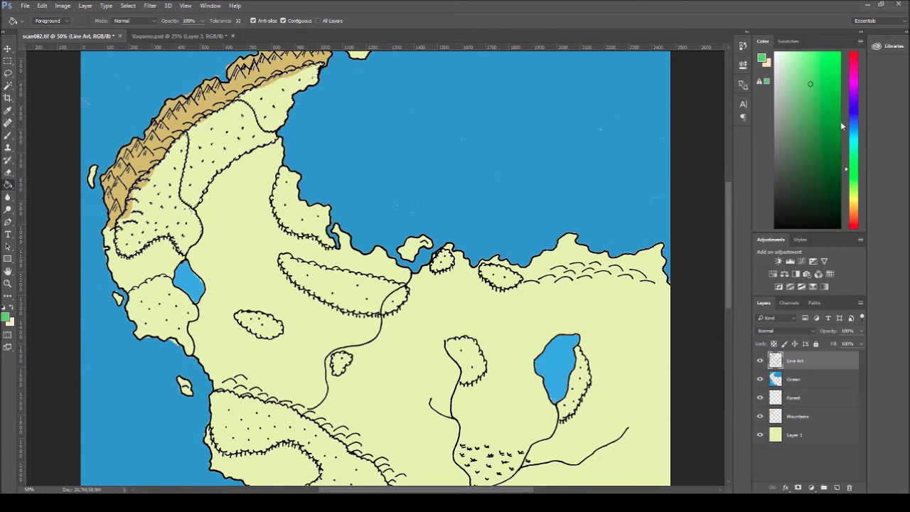
pyautogui.click(833, 96)
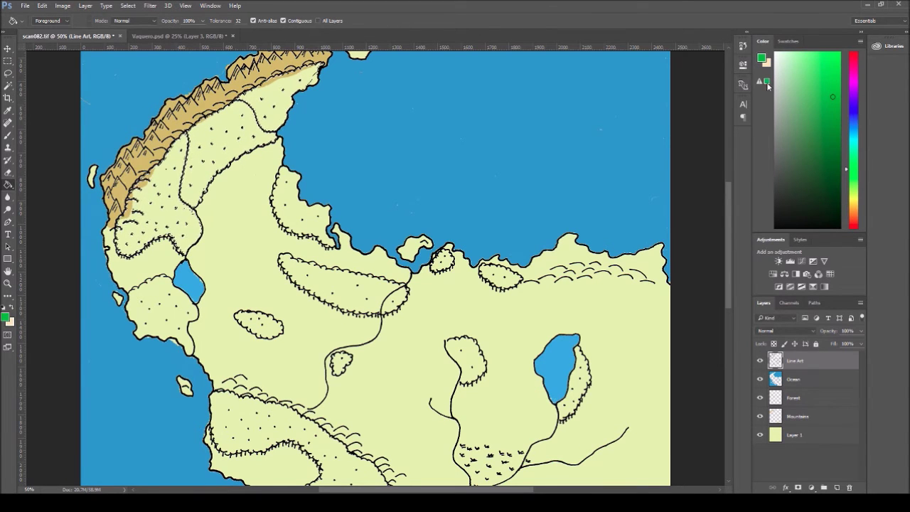
pyautogui.hotkey('alt', '[')
pyautogui.hotkey('alt', '[')
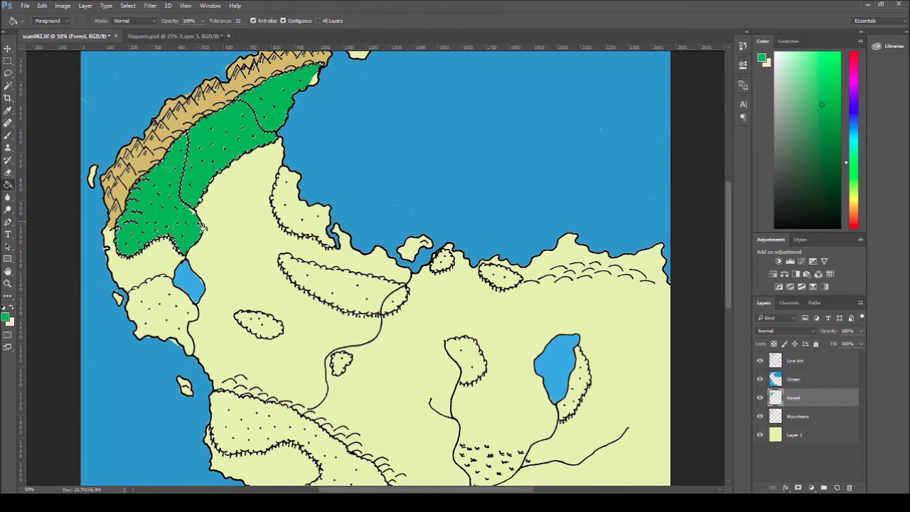
# Move the Ocean layer above Line Art in the layer stack.
pyautogui.hotkey('ctrl', '+')
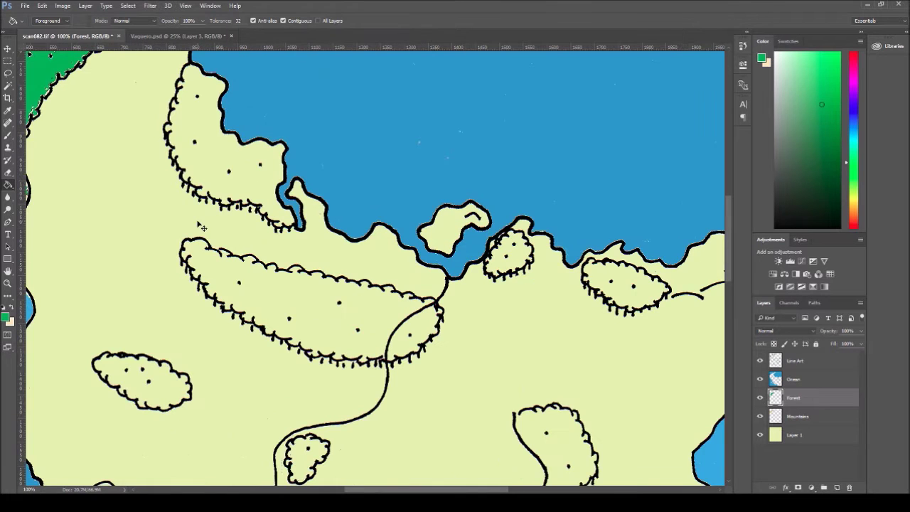
pyautogui.moveTo(85, 284); pyautogui.dragTo(319, 289)
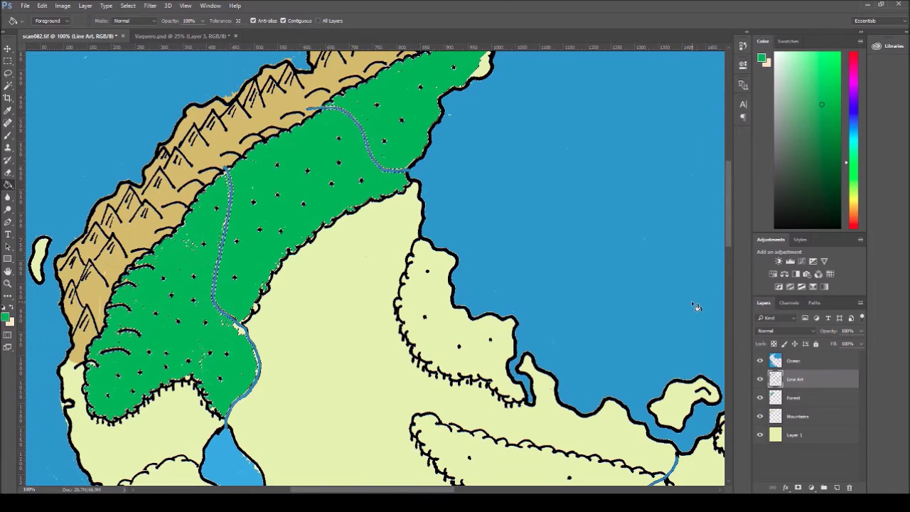
pyautogui.moveTo(726, 235); pyautogui.dragTo(729, 271)
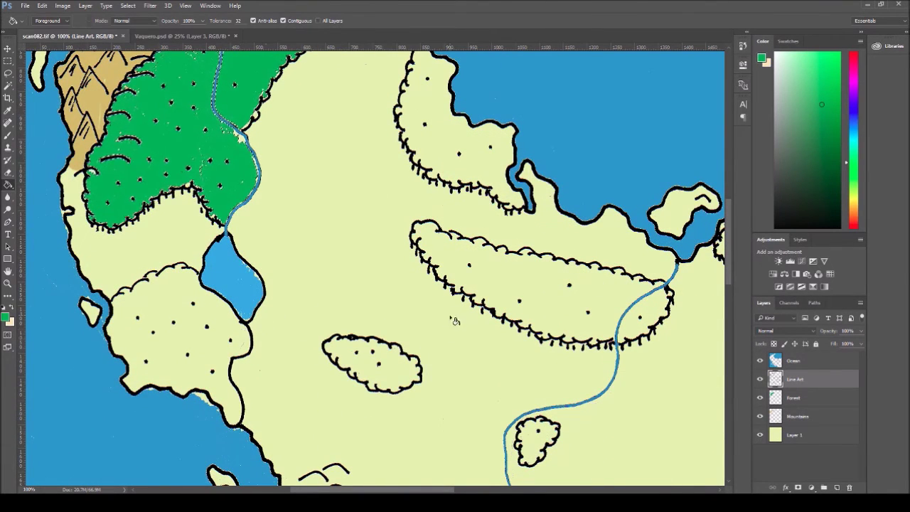
# Select the western, central and smaller forest patches on Line Art and fill them with the same green on the Forest layer.
pyautogui.scroll(-3, 449, 304)
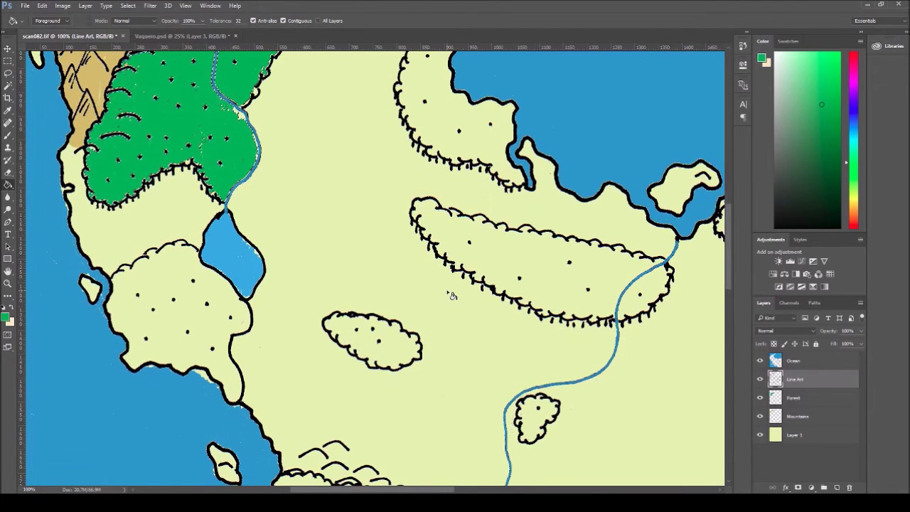
pyautogui.scroll(-9, 373, 339)
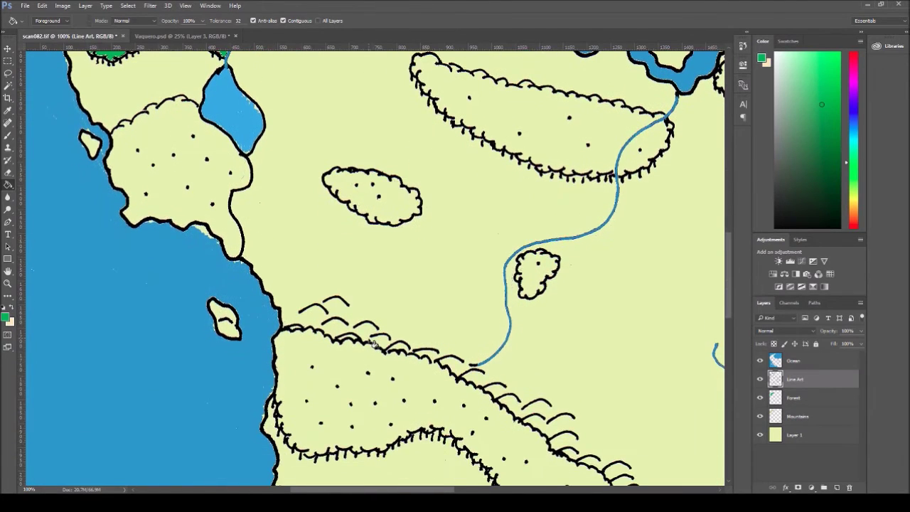
pyautogui.scroll(-2, 373, 344)
pyautogui.scroll(12, 372, 343)
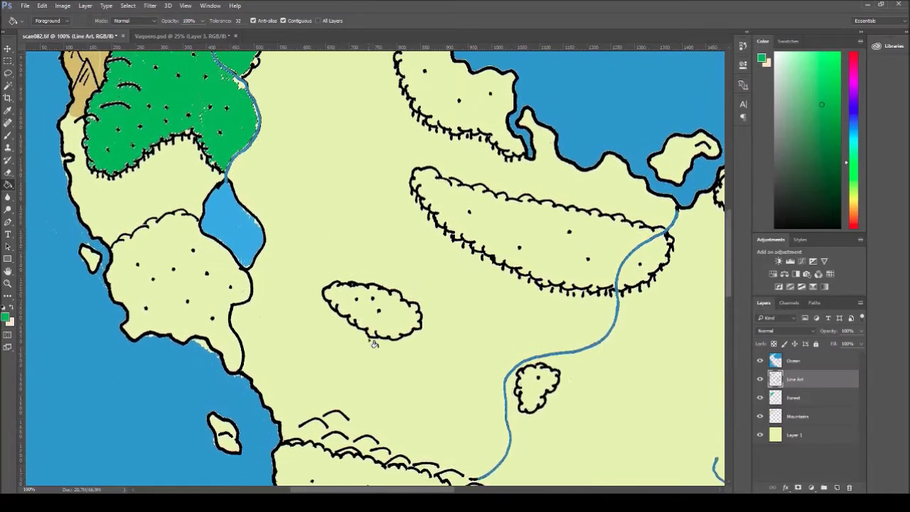
pyautogui.click(9, 86)
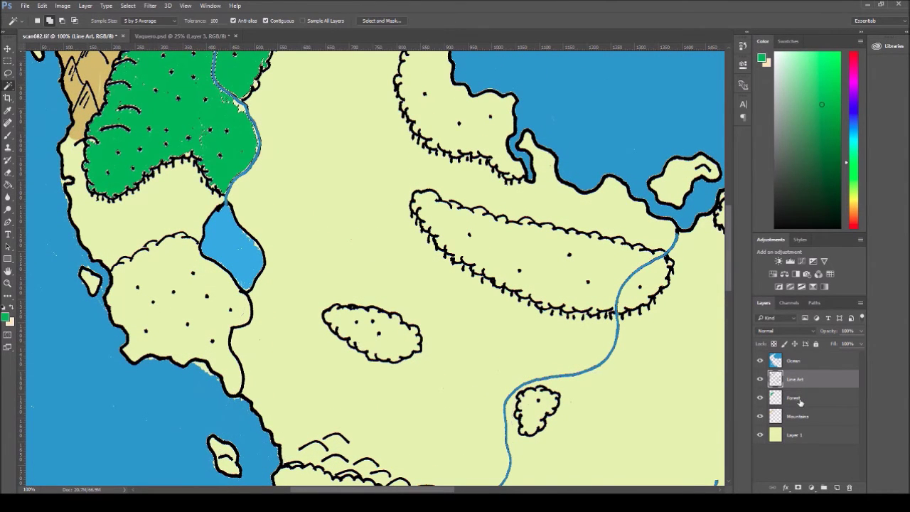
pyautogui.click(801, 400)
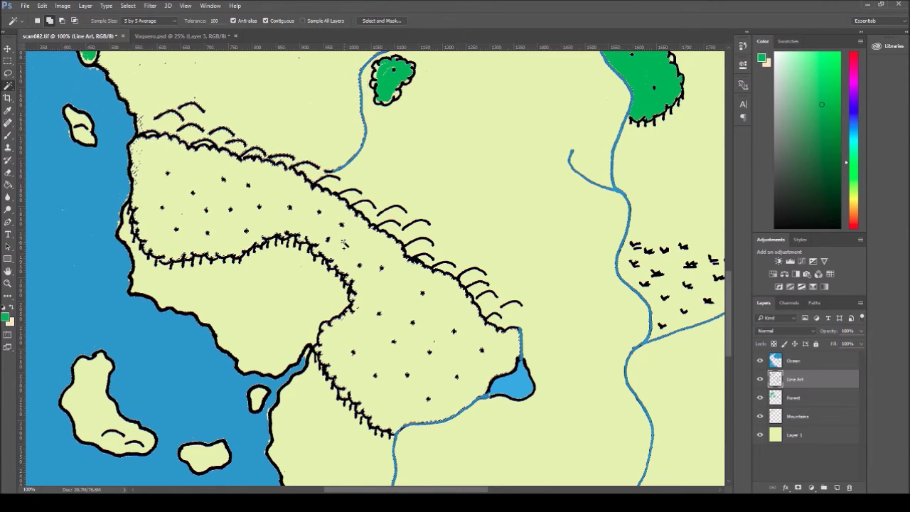
# Try to fill the large southwestern forest with green on the Forest layer, and undo the fill.
pyautogui.scroll(6, 267, 253)
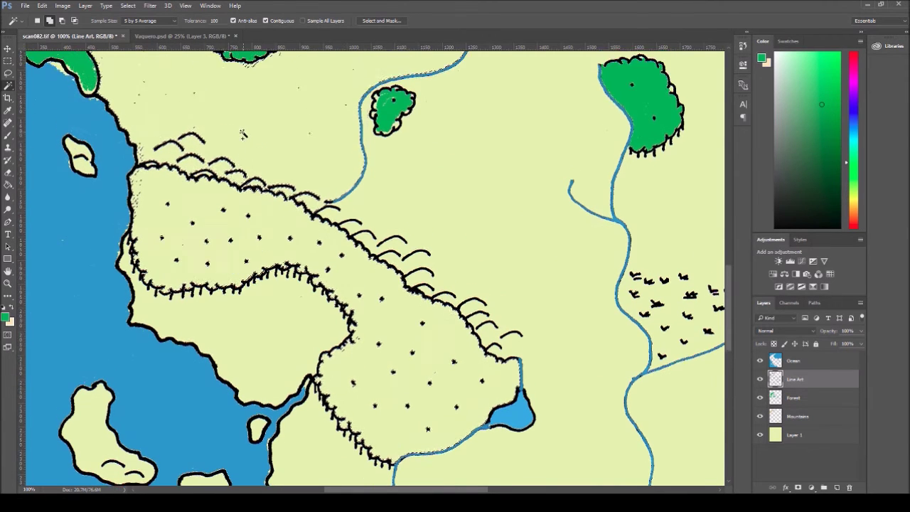
pyautogui.scroll(1, 265, 252)
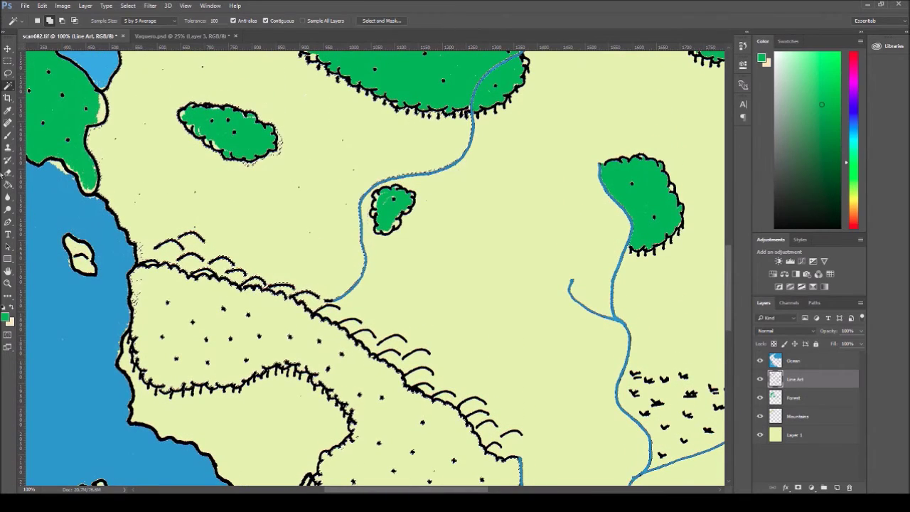
pyautogui.press('g')
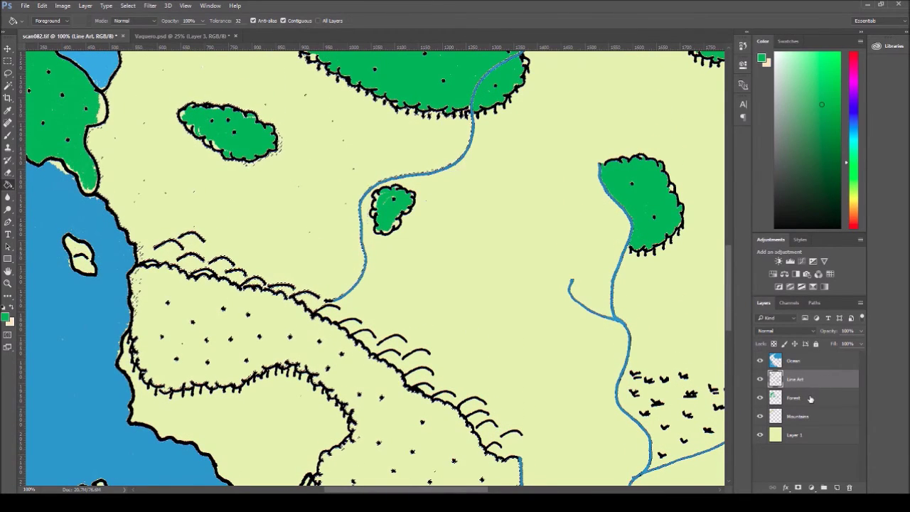
pyautogui.hotkey('alt', '[')
pyautogui.click(270, 320)
pyautogui.scroll(7, 268, 202)
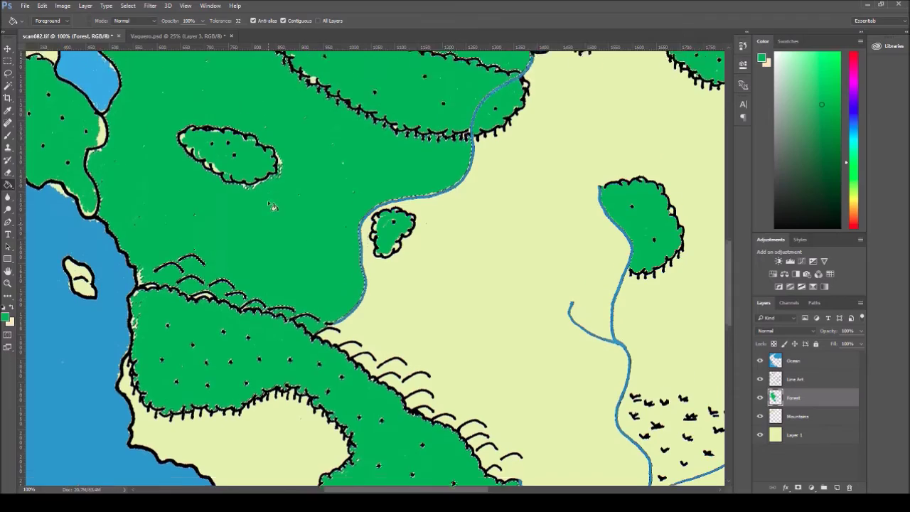
pyautogui.scroll(-4, 271, 207)
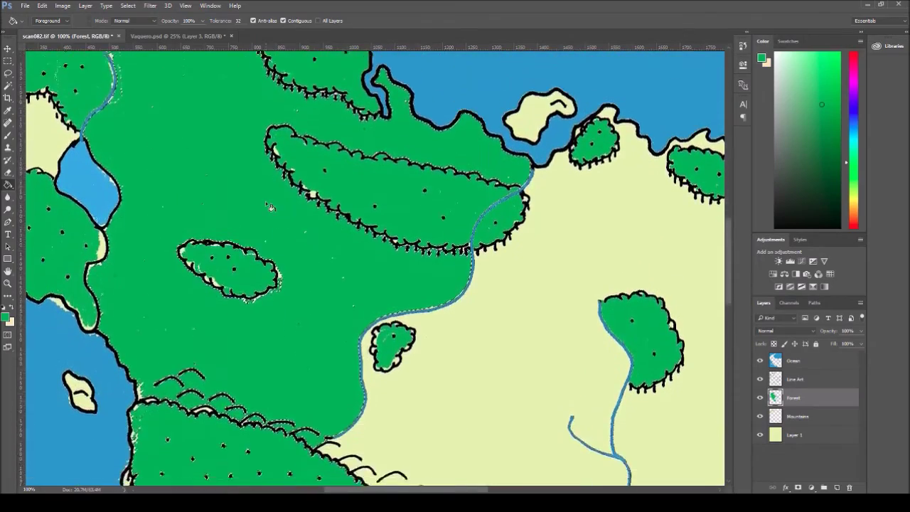
pyautogui.scroll(3, 270, 207)
pyautogui.scroll(-5, 270, 207)
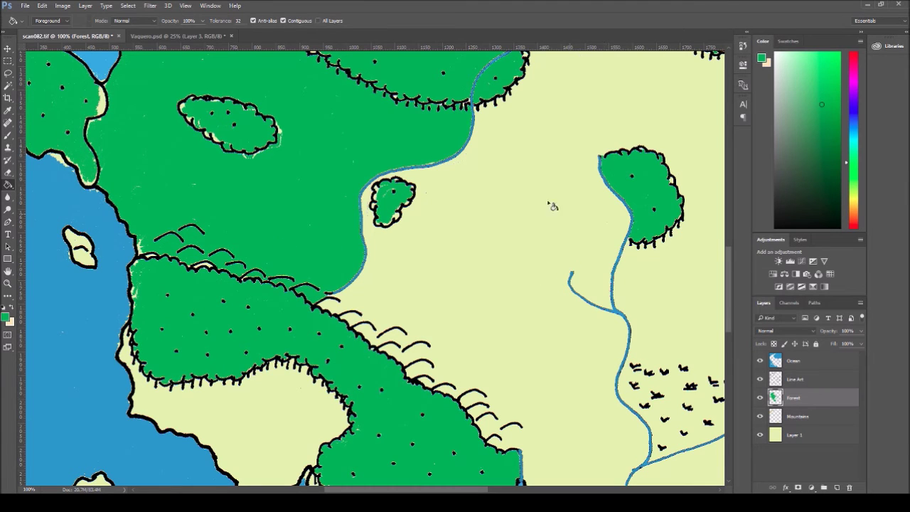
pyautogui.hotkey('ctrl', 'z')
# Close the gap in the southwestern forest's northern outline, near the river's end, with a small green Brush dab.
pyautogui.press('b')
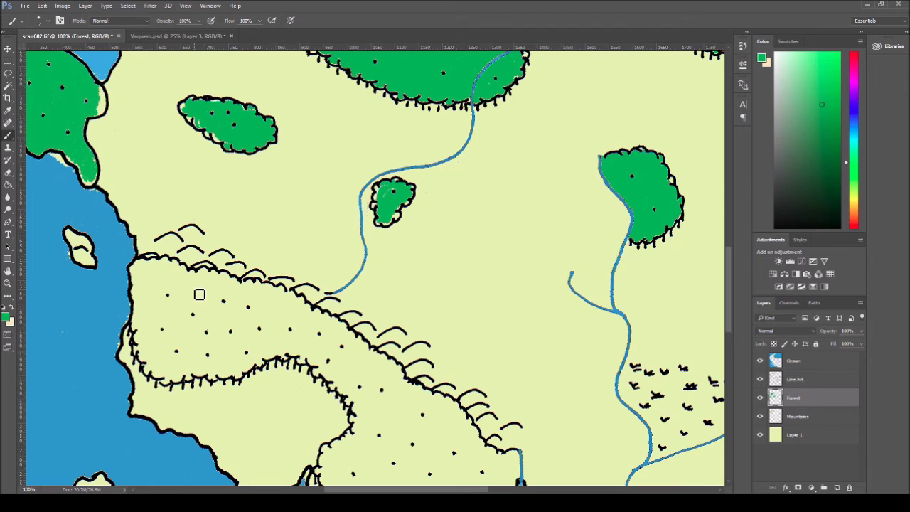
pyautogui.hotkey('ctrl', '+')
pyautogui.hotkey('ctrl', '+')
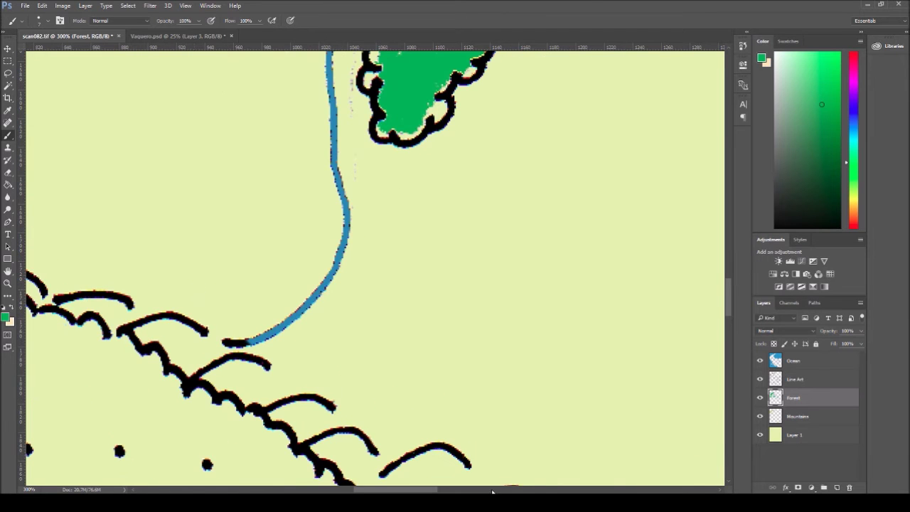
pyautogui.moveTo(437, 491); pyautogui.dragTo(404, 491)
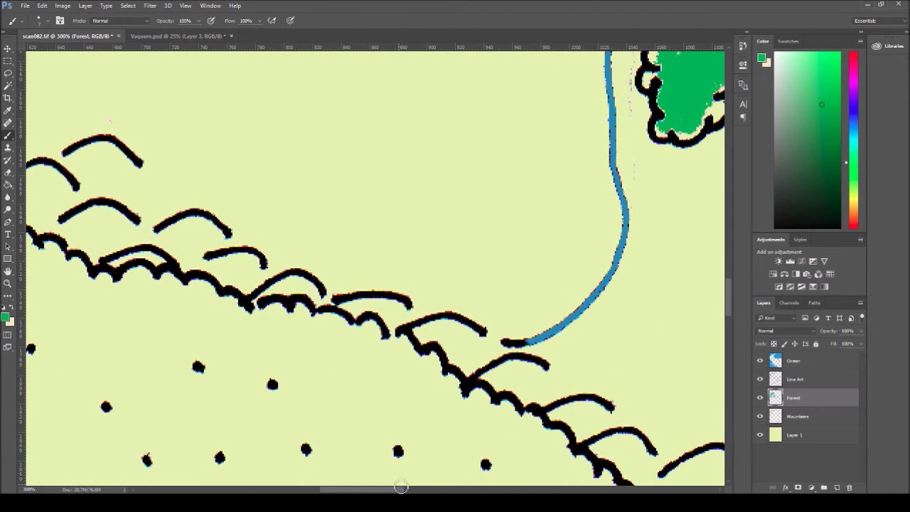
pyautogui.click(393, 339)
# Select the large southwestern forest's interior on Line Art with the Magic Wand and fill it with green on the Forest layer.
pyautogui.click(796, 381)
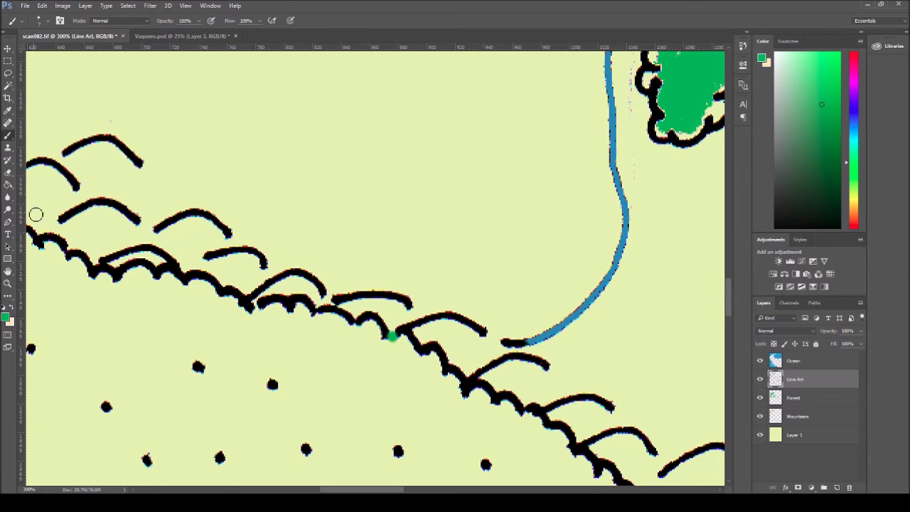
pyautogui.click(8, 85)
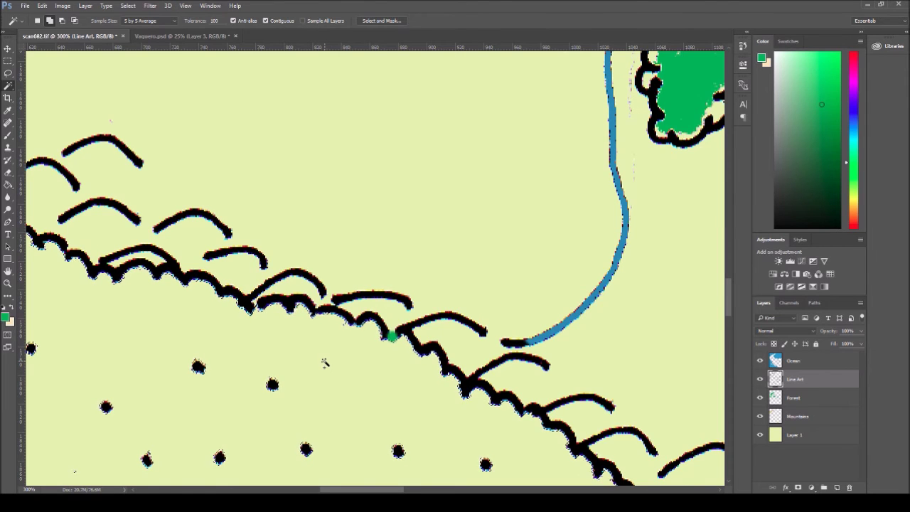
pyautogui.scroll(-4, 325, 363)
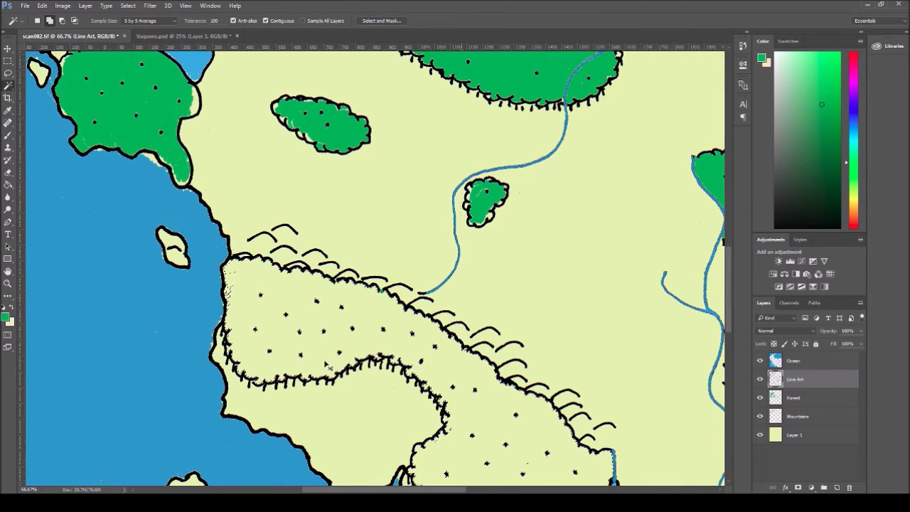
pyautogui.scroll(-1, 327, 366)
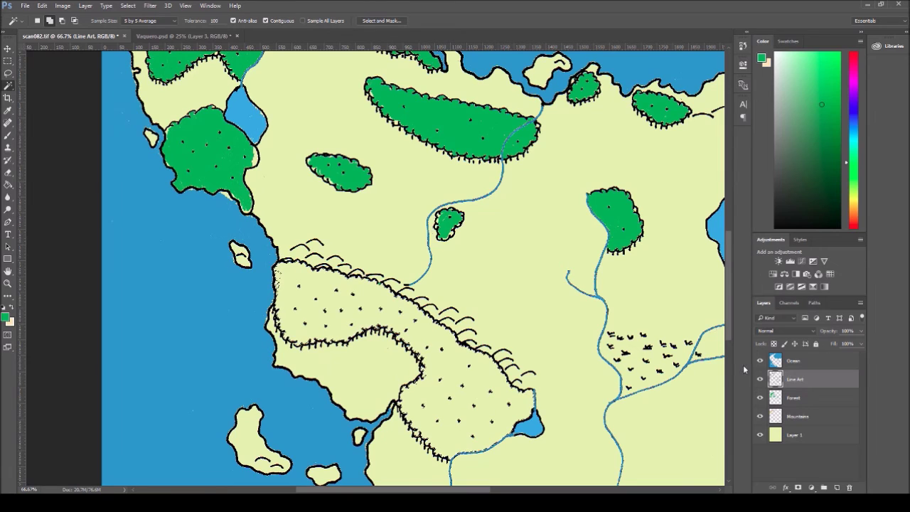
pyautogui.click(795, 398)
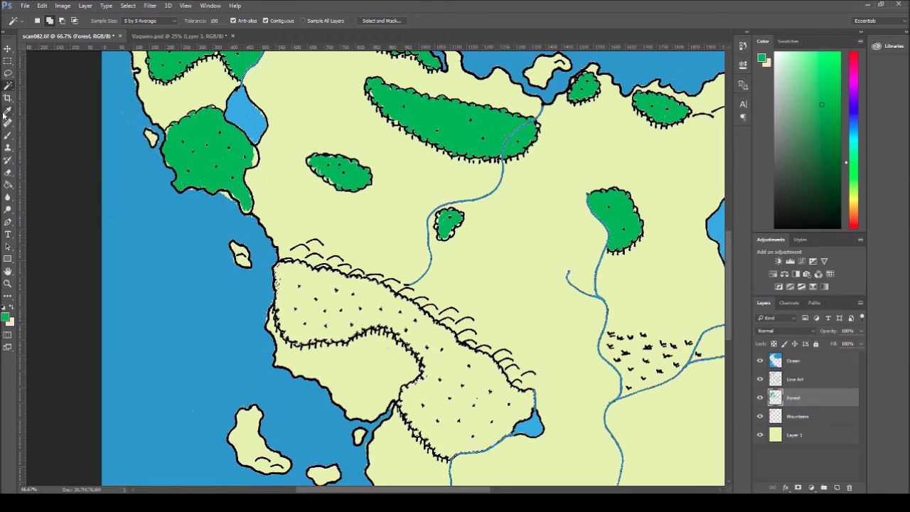
pyautogui.click(8, 185)
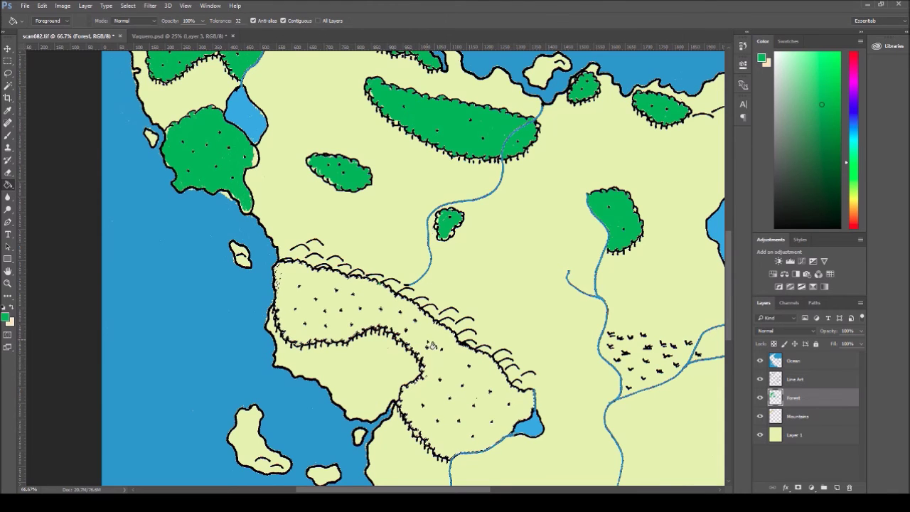
pyautogui.click(446, 370)
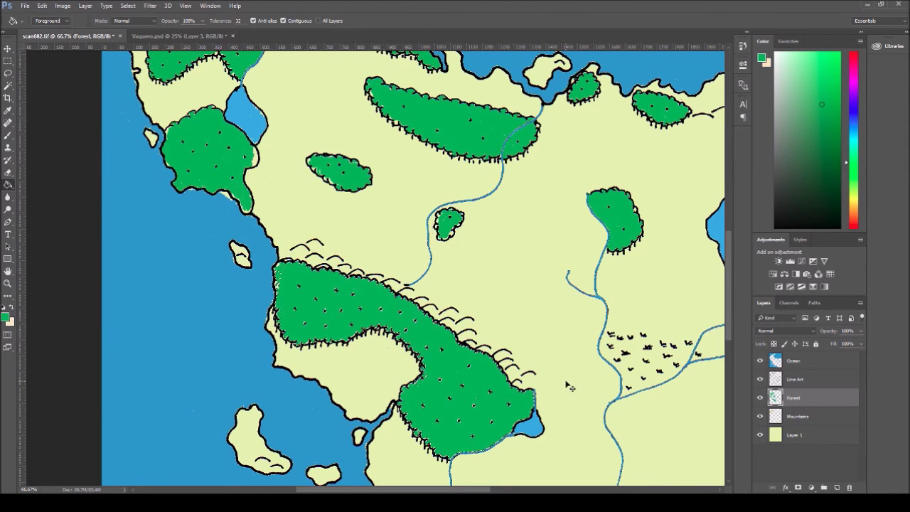
# Choose a muted yellowish green as the foreground colour and add a layer named Swamp directly above Forest.
pyautogui.hotkey('ctrl', '-')
pyautogui.hotkey('ctrl', '-')
pyautogui.hotkey('ctrl', '-')
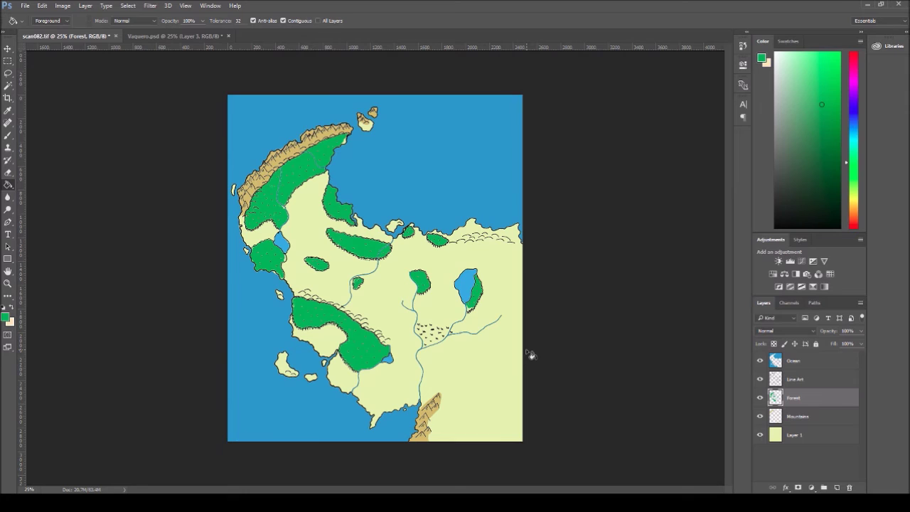
pyautogui.hotkey('ctrl', '+')
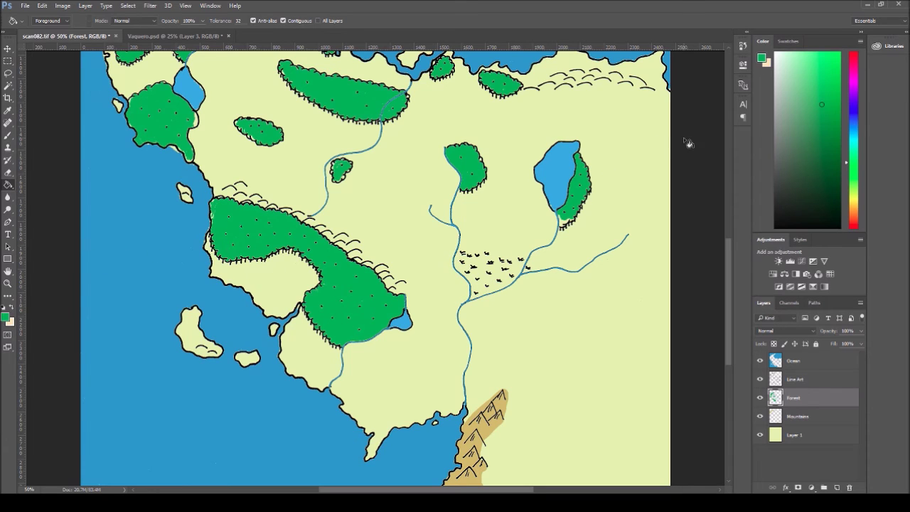
pyautogui.click(856, 186)
pyautogui.moveTo(837, 158); pyautogui.dragTo(834, 141)
pyautogui.click(814, 105)
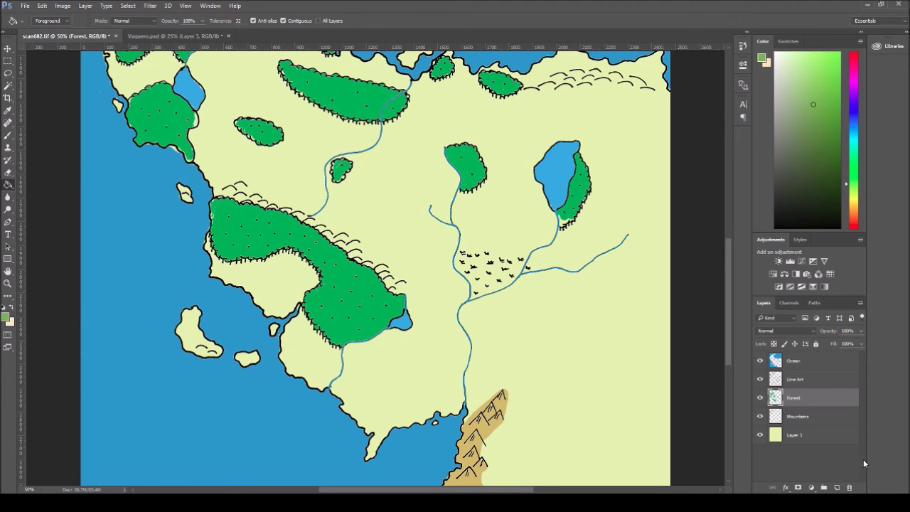
pyautogui.click(837, 488)
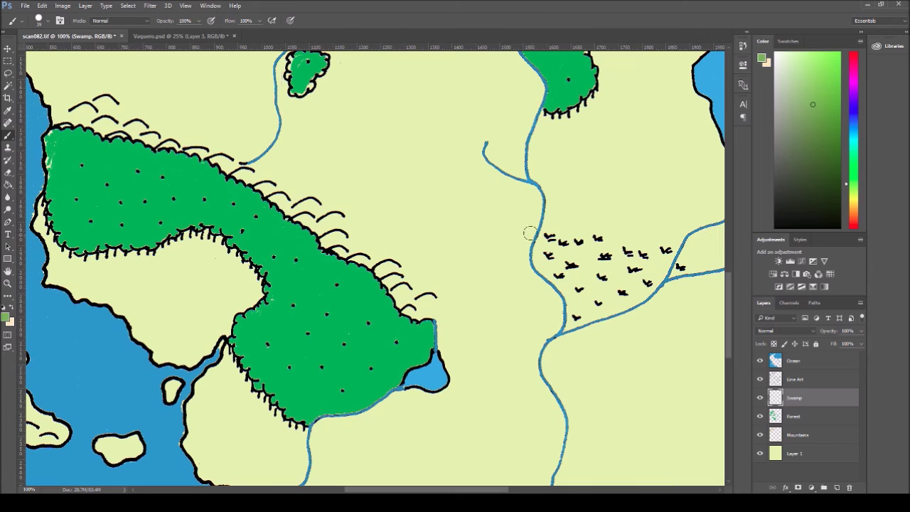
# Paint the marsh area between the two joining rivers muted green on the Swamp layer and erase the spill past its southern riverbank.
pyautogui.moveTo(544, 233)
pyautogui.mouseDown()
pyautogui.moveTo(540, 264)
pyautogui.moveTo(576, 325)
pyautogui.moveTo(671, 261)
pyautogui.moveTo(667, 249)
pyautogui.moveTo(576, 238)
pyautogui.moveTo(562, 263)
pyautogui.moveTo(590, 302)
pyautogui.mouseUp()
pyautogui.moveTo(570, 254)
pyautogui.mouseDown()
pyautogui.moveTo(608, 283)
pyautogui.moveTo(631, 289)
pyautogui.moveTo(578, 242)
pyautogui.moveTo(651, 260)
pyautogui.mouseUp()
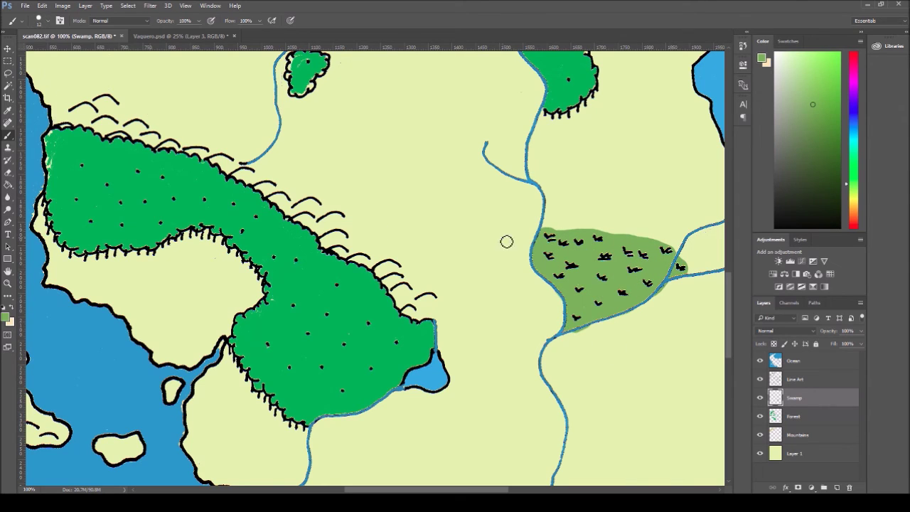
pyautogui.press('e')
pyautogui.moveTo(585, 334)
pyautogui.mouseDown()
pyautogui.moveTo(576, 340)
pyautogui.moveTo(661, 298)
pyautogui.mouseUp()
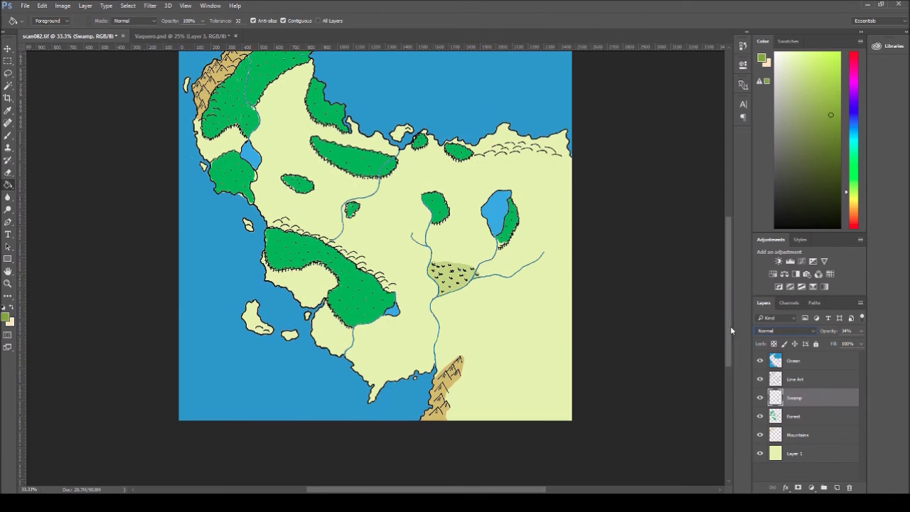
pyautogui.moveTo(730, 326)
pyautogui.mouseDown()
pyautogui.moveTo(731, 302)
pyautogui.moveTo(731, 315)
pyautogui.mouseUp()
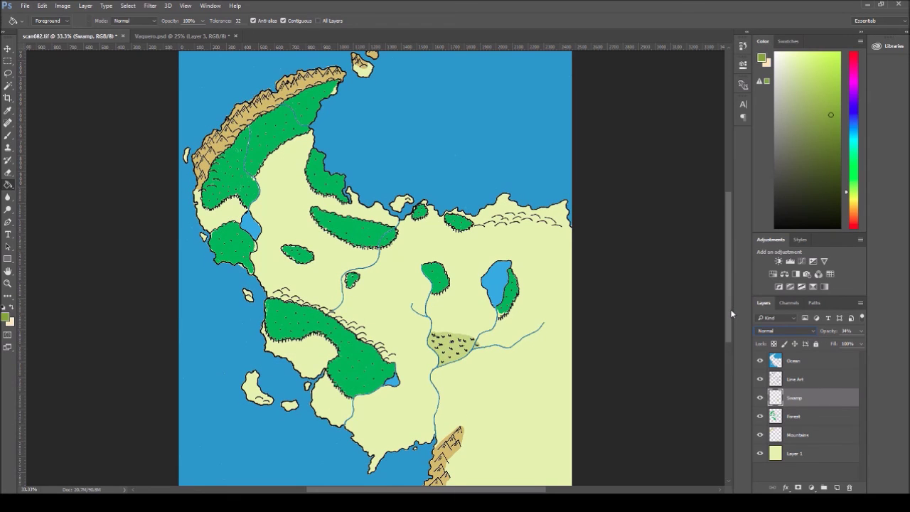